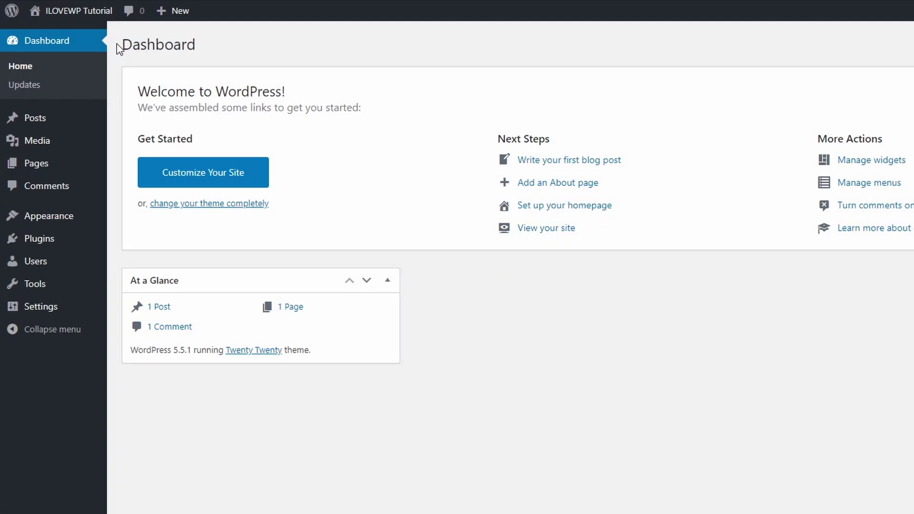
- Search the theme directory for 'Photoframe' from Appearance > Themes > Add New
mouse_move(83, 223)
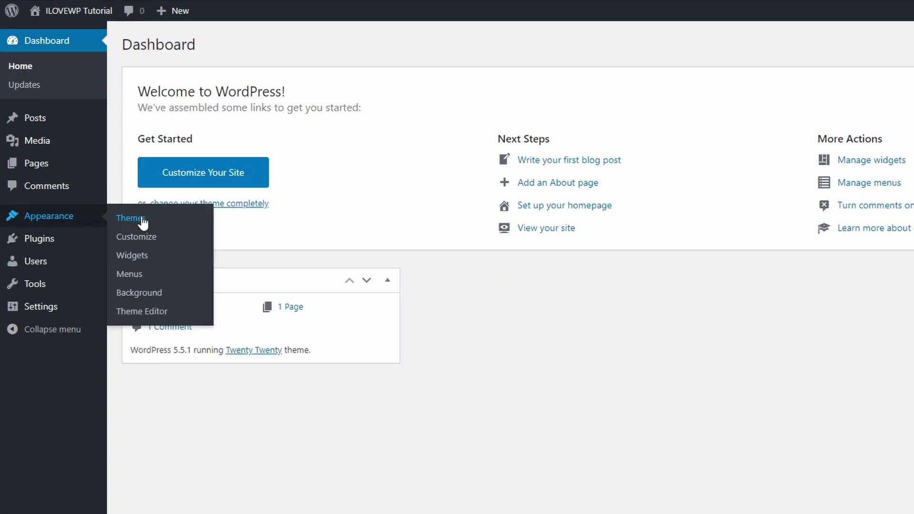
left_click(161, 224)
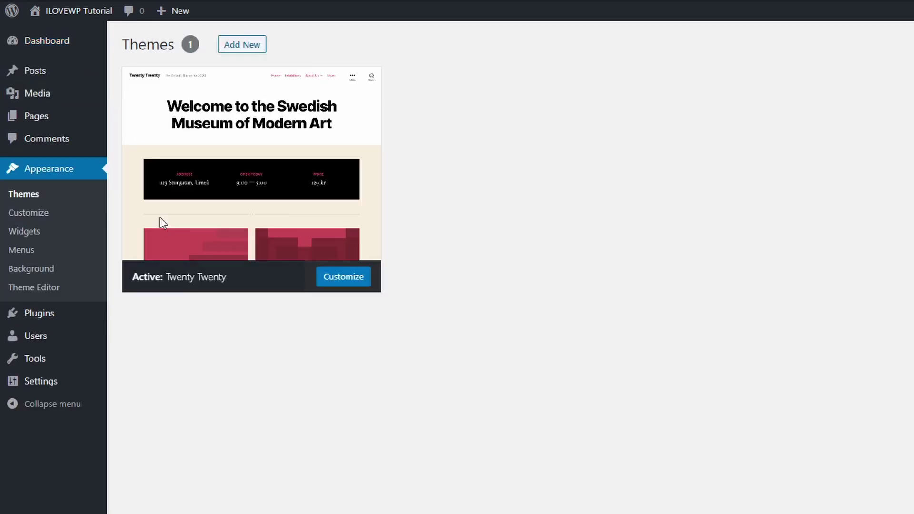
left_click(239, 47)
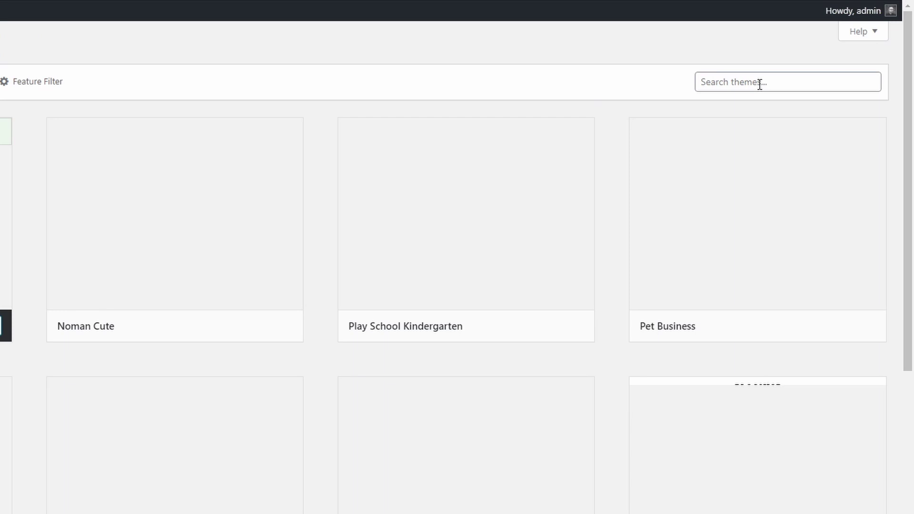
left_click(760, 85)
type("Photoframe")
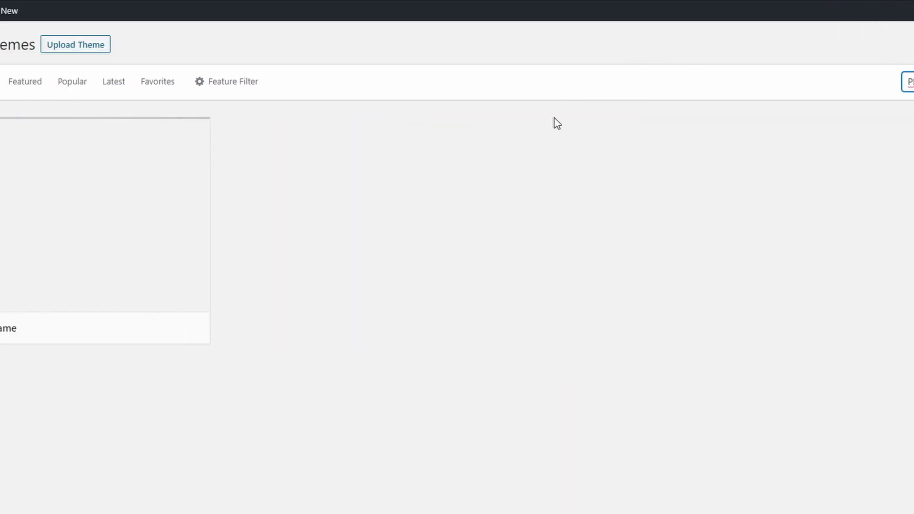
- Install and activate the PhotoFrame theme, then view the site's front end
mouse_move(131, 209)
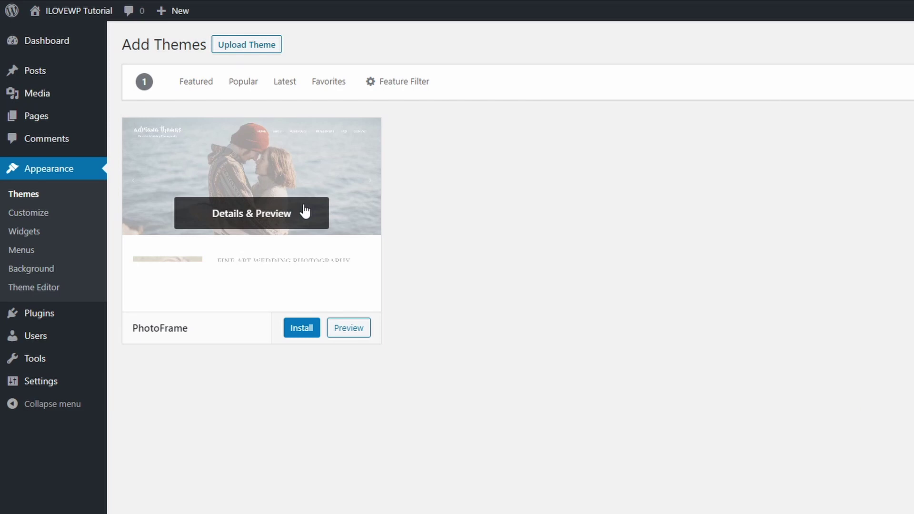
left_click(300, 332)
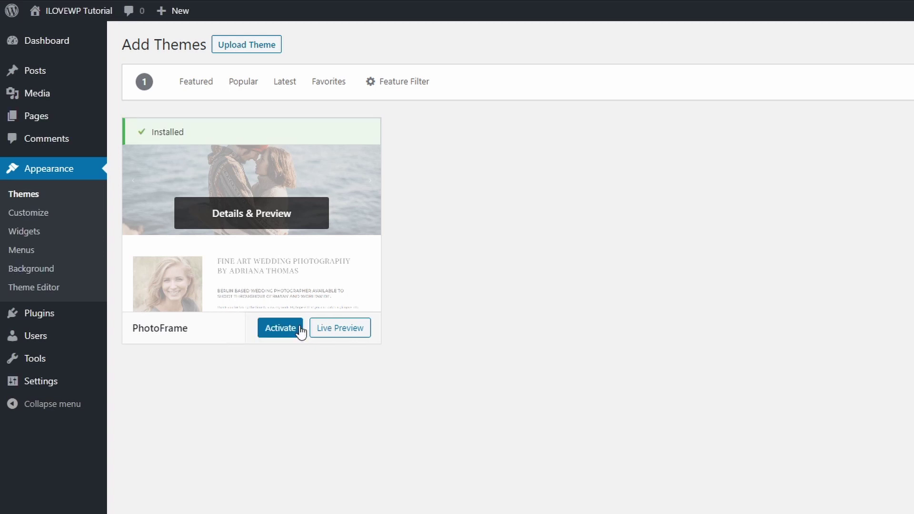
left_click(282, 330)
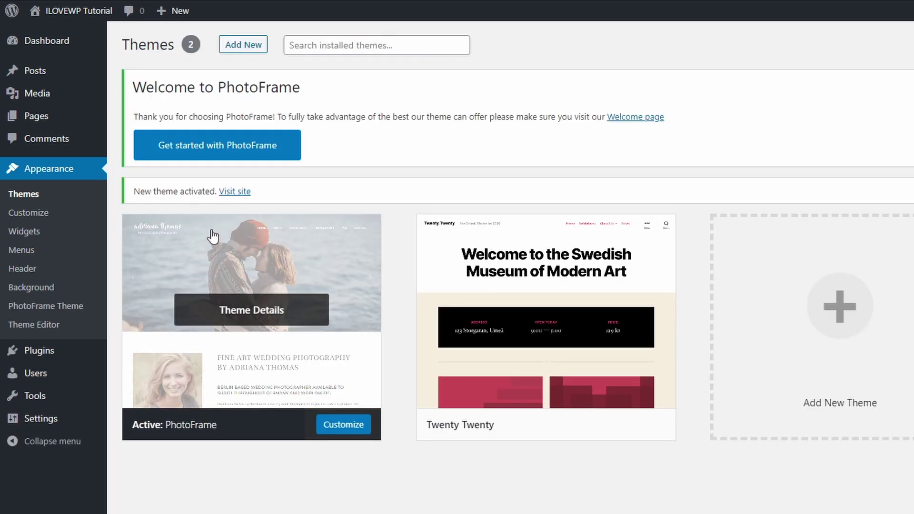
left_click(80, 17)
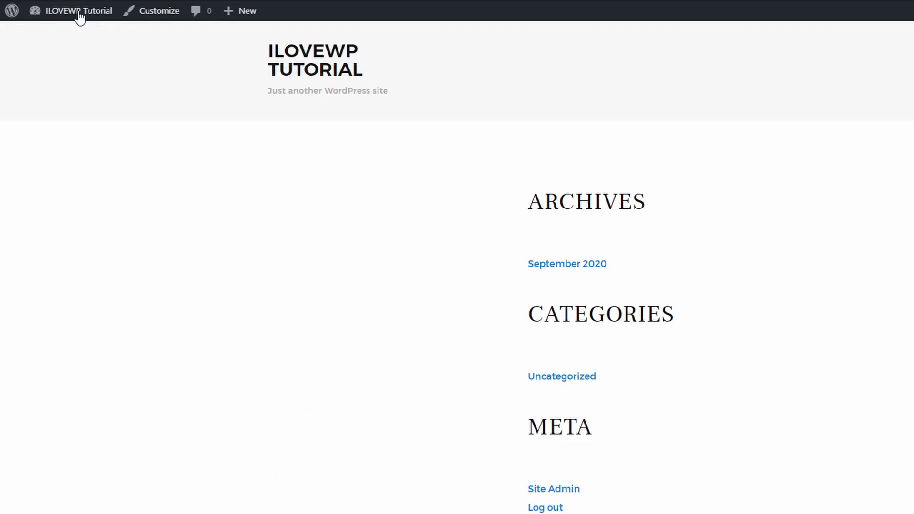
- Scroll through the default PhotoFrame homepage, then go to the Widgets admin page
scroll(332, 195, "down", 6)
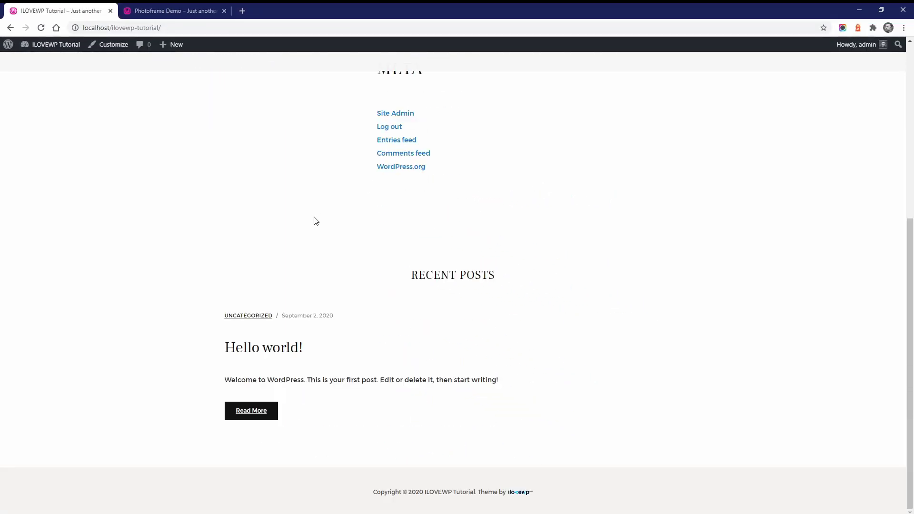
scroll(315, 220, "up", 6)
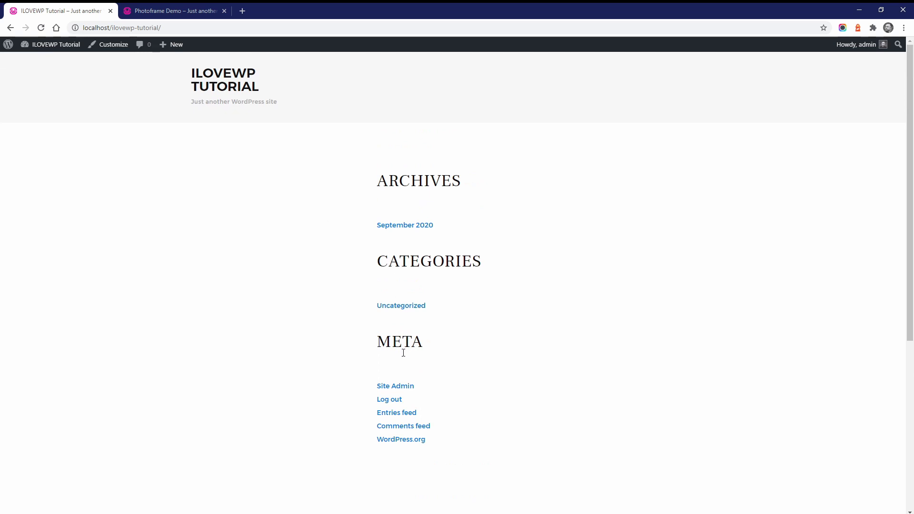
scroll(331, 348, "down", 5)
scroll(285, 330, "up", 5)
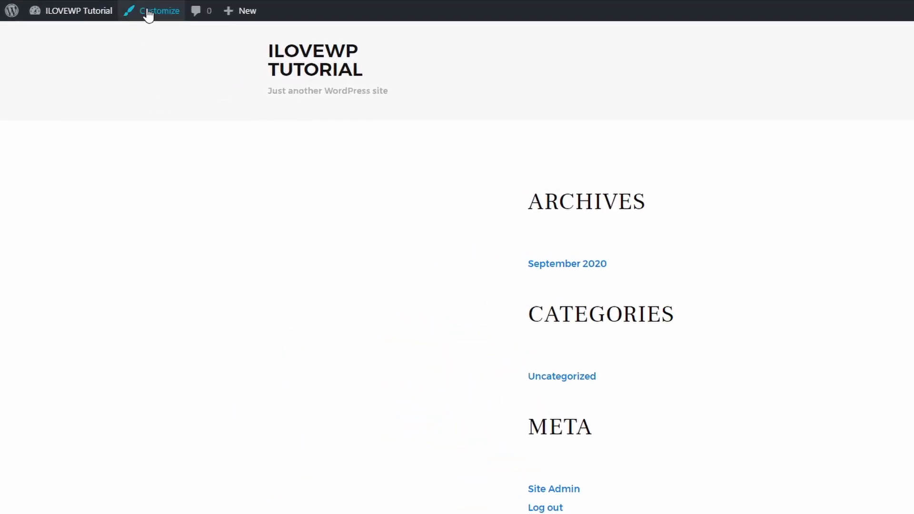
mouse_move(85, 23)
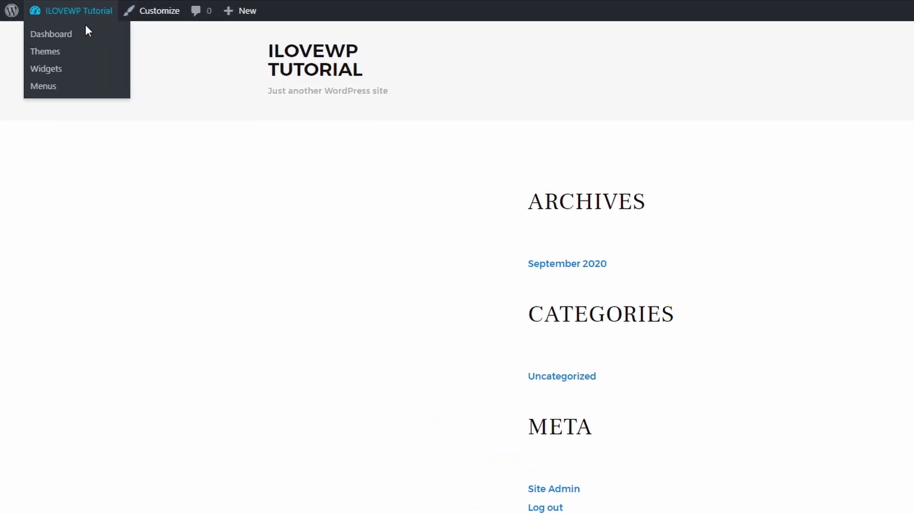
left_click(59, 78)
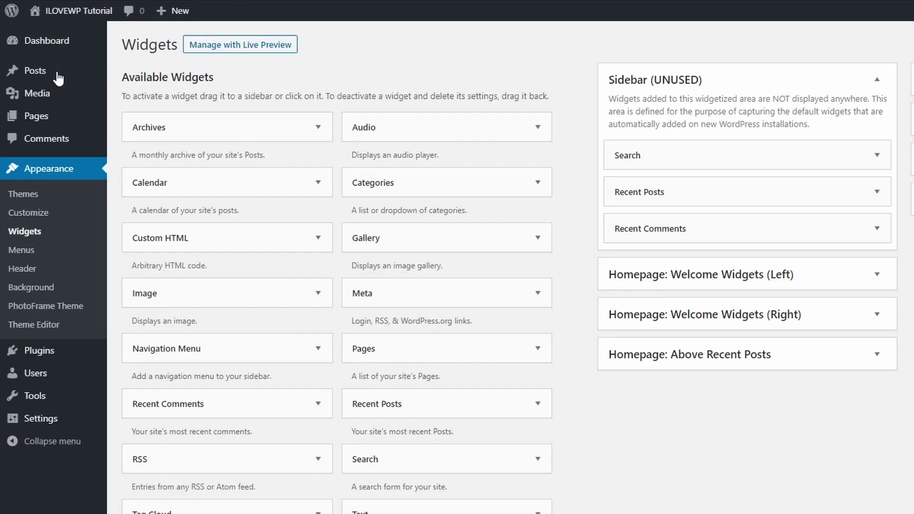
- Delete the Search, Recent Posts and Recent Comments widgets from Sidebar (UNUSED)
left_click(877, 161)
left_click(618, 239)
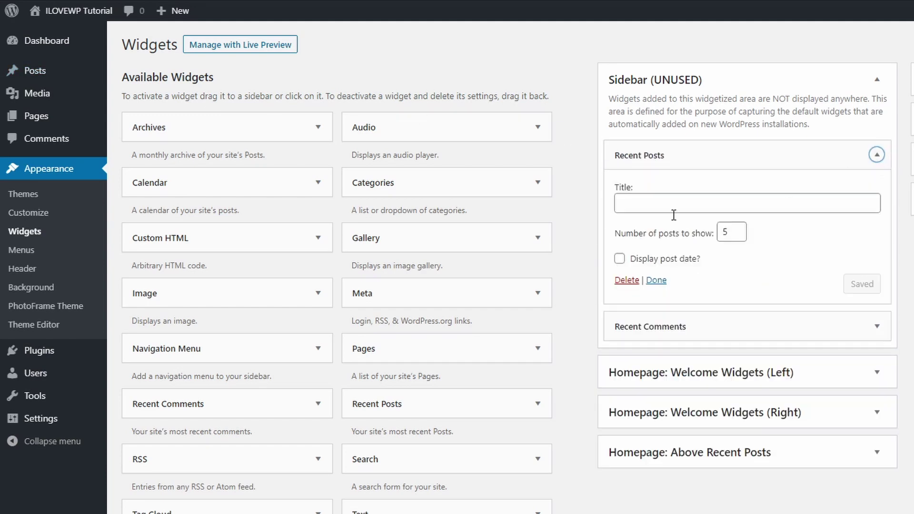
left_click(626, 279)
left_click(876, 155)
left_click(616, 255)
- Delete Archives, Categories and Meta from Welcome Widgets (Right), then view the homepage
left_click(876, 176)
left_click(876, 216)
left_click(876, 265)
left_click(616, 371)
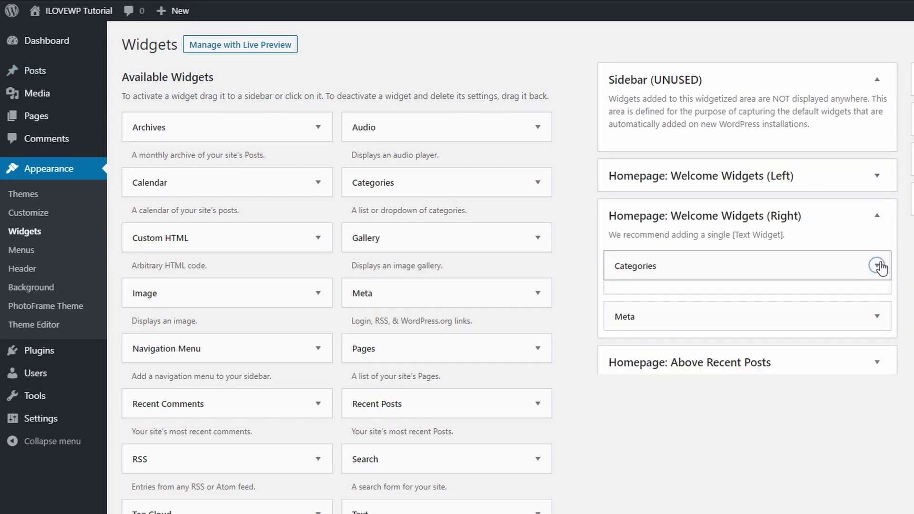
left_click(619, 389)
left_click(818, 265)
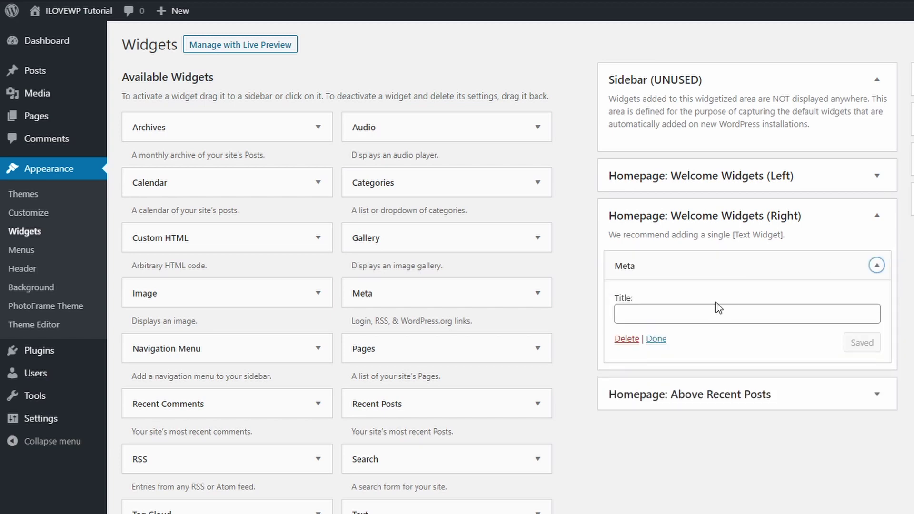
left_click(624, 339)
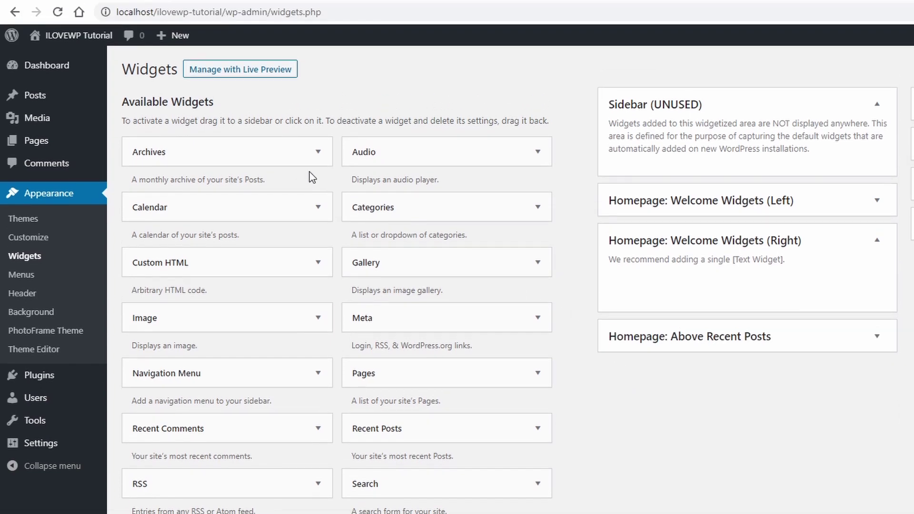
left_click(78, 42)
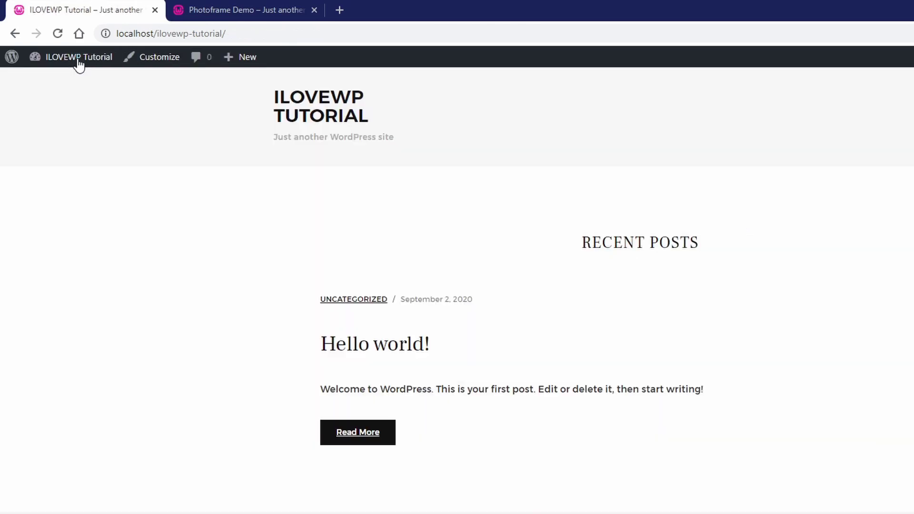
- Switch to the Photoframe Demo tab to view the demo's slideshow homepage
left_click(238, 15)
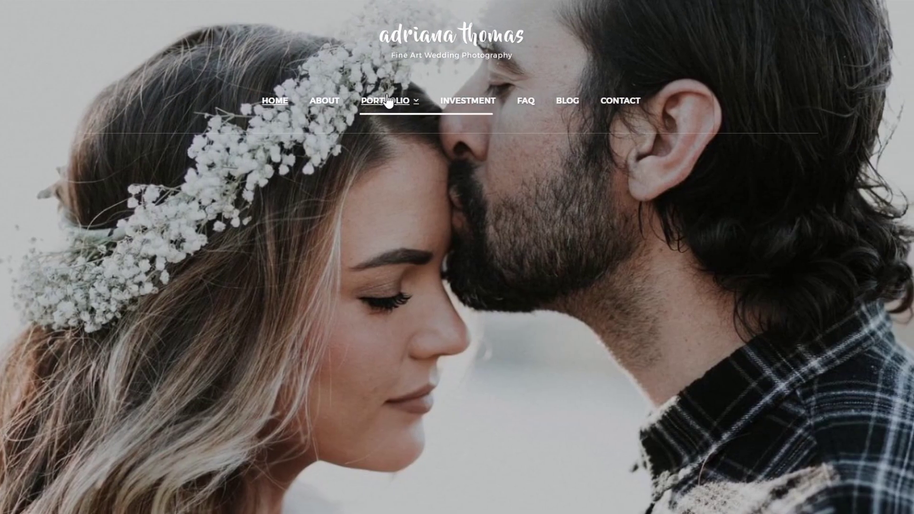
mouse_move(389, 108)
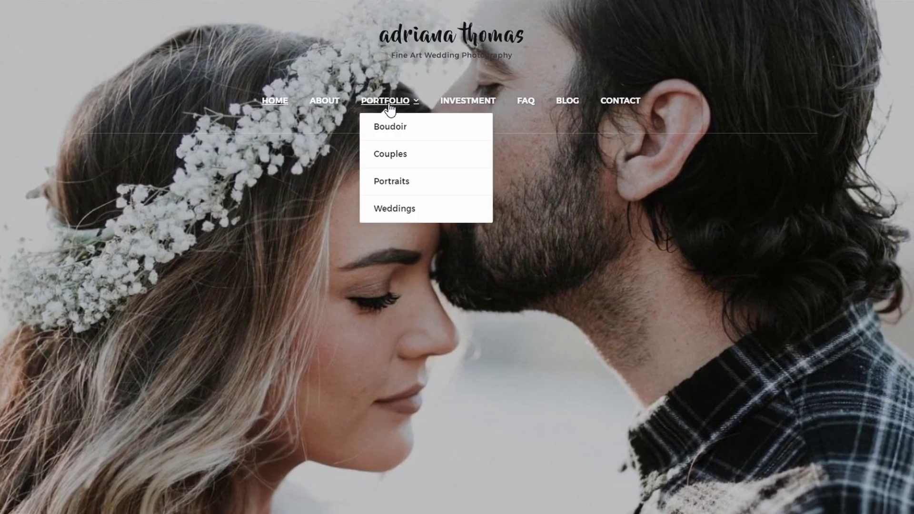
scroll(480, 282, "down", 10)
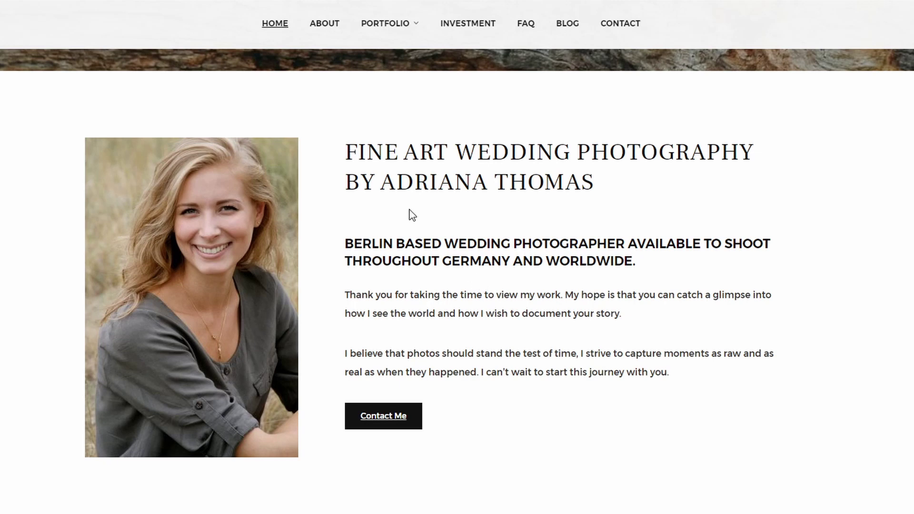
left_click_drag(345, 153, 592, 187)
left_click(592, 187)
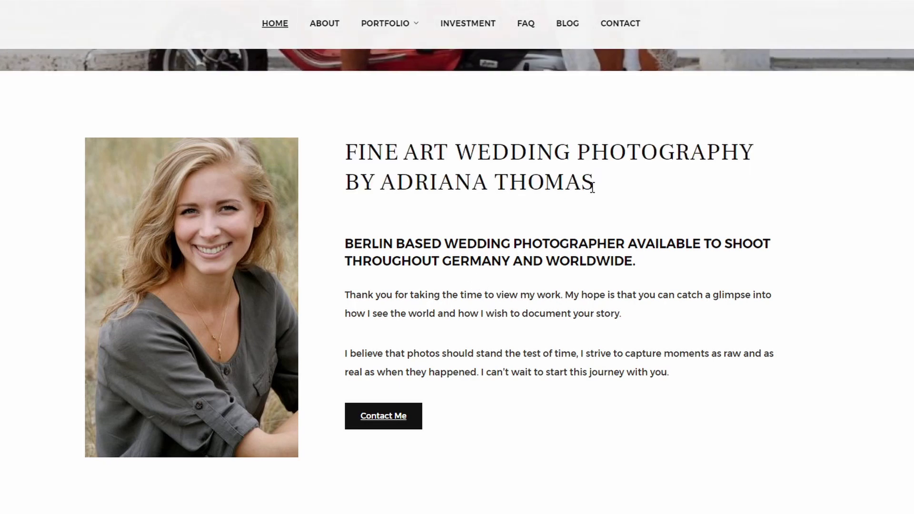
scroll(599, 191, "down", 8)
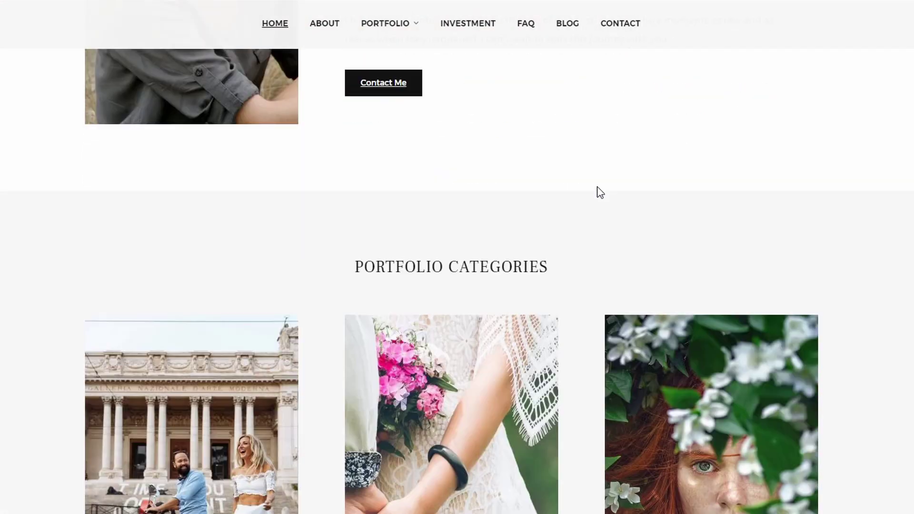
scroll(600, 192, "down", 2)
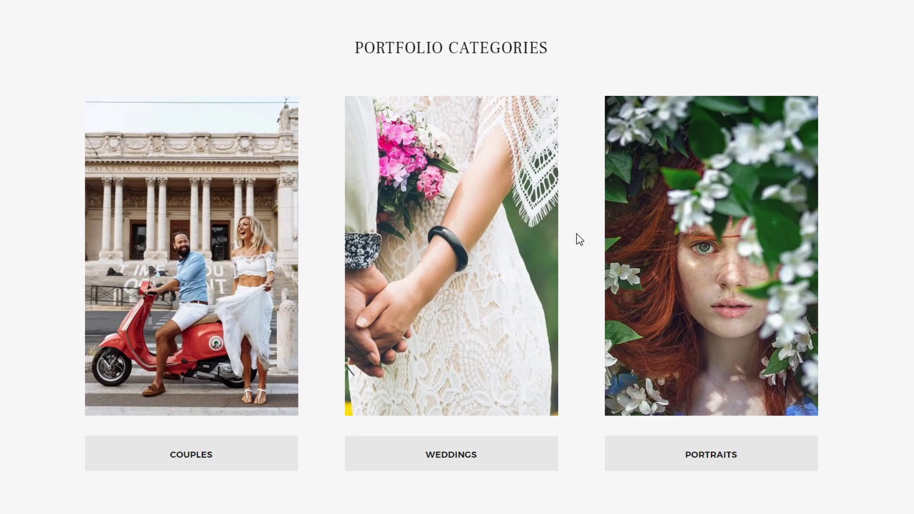
scroll(579, 240, "down", 10)
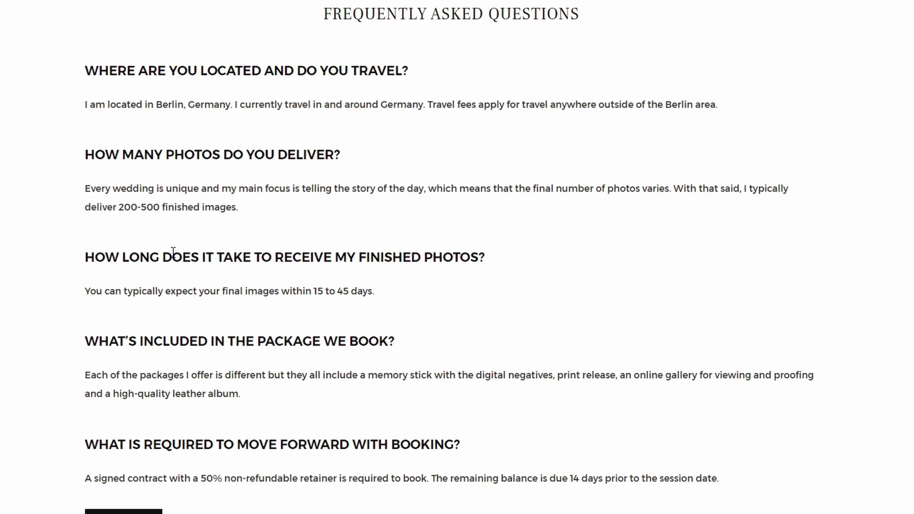
scroll(173, 251, "down", 12)
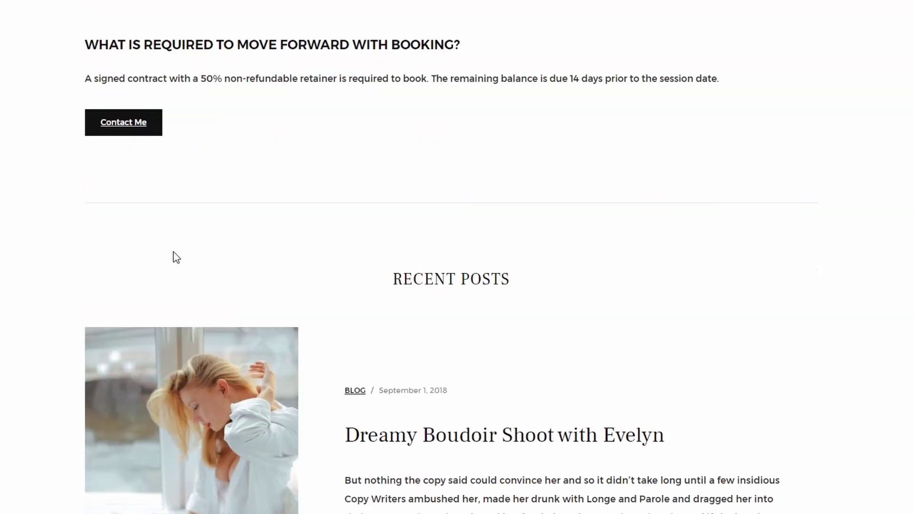
scroll(378, 265, "down", 10)
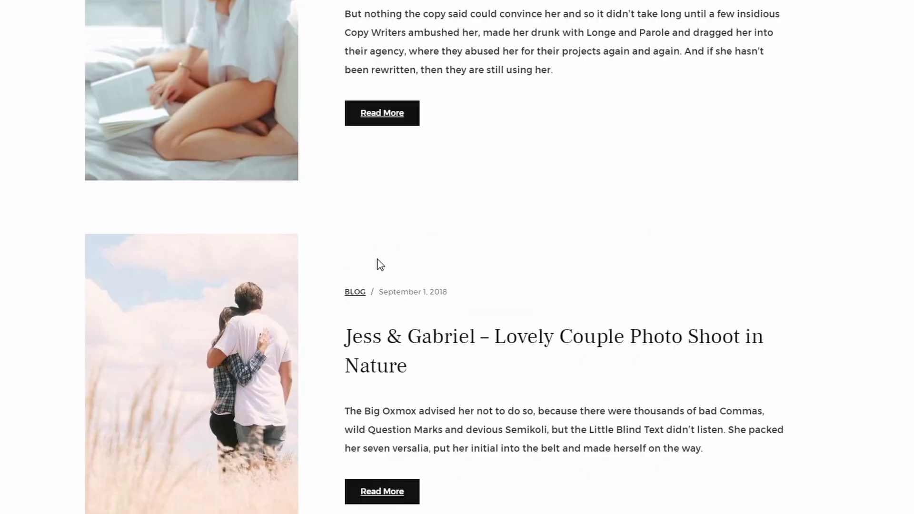
scroll(377, 230, "down", 12)
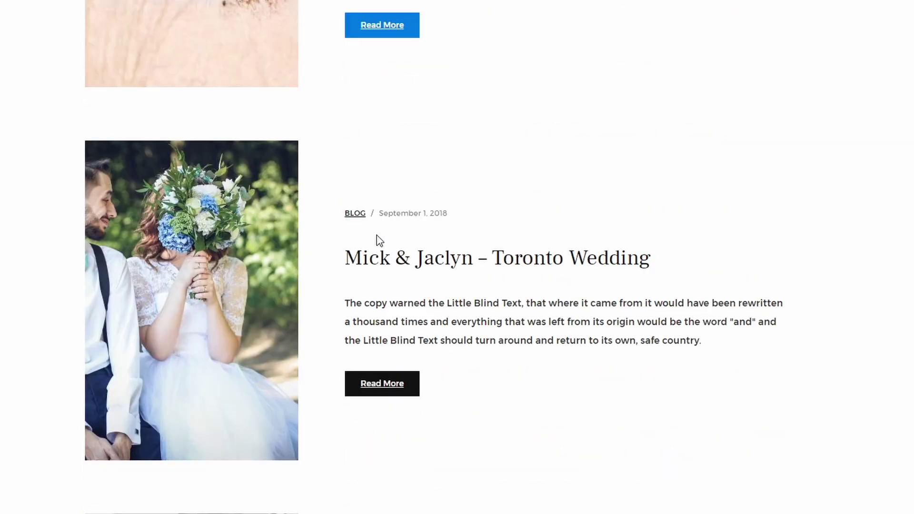
scroll(379, 237, "down", 8)
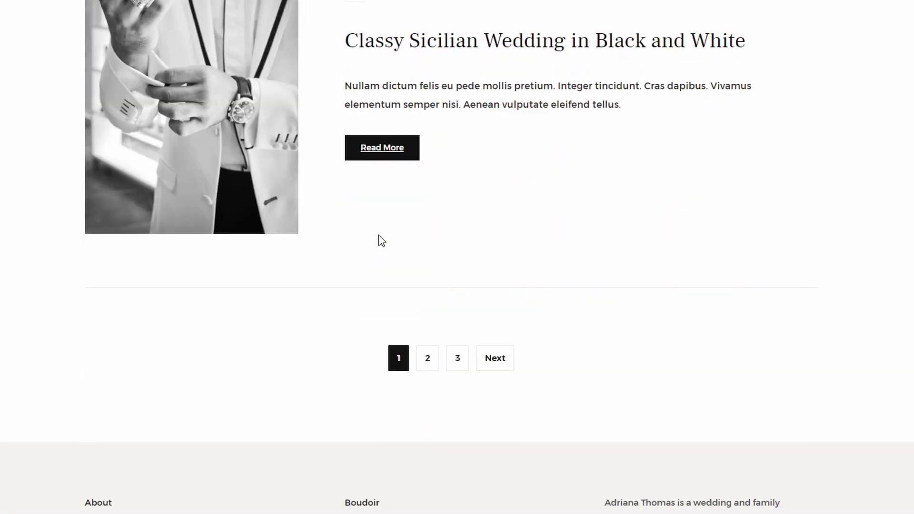
scroll(198, 342, "down", 1)
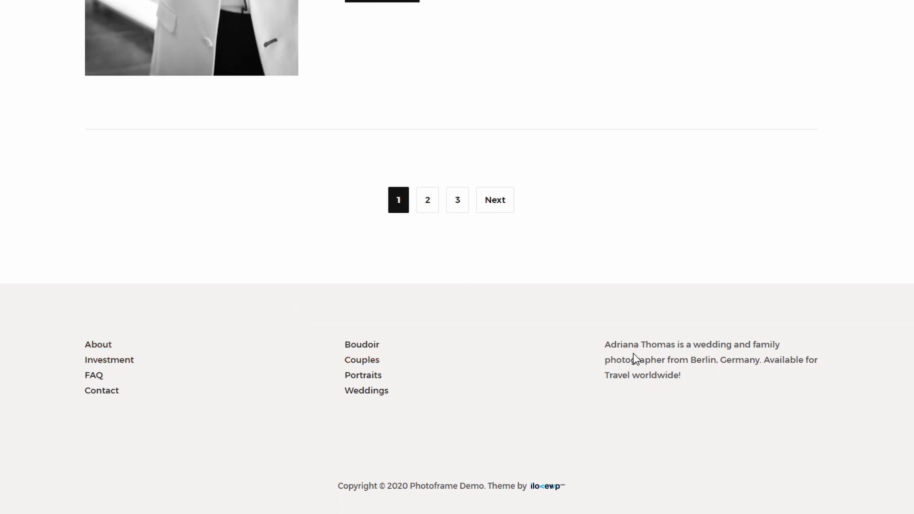
scroll(633, 358, "up", 14)
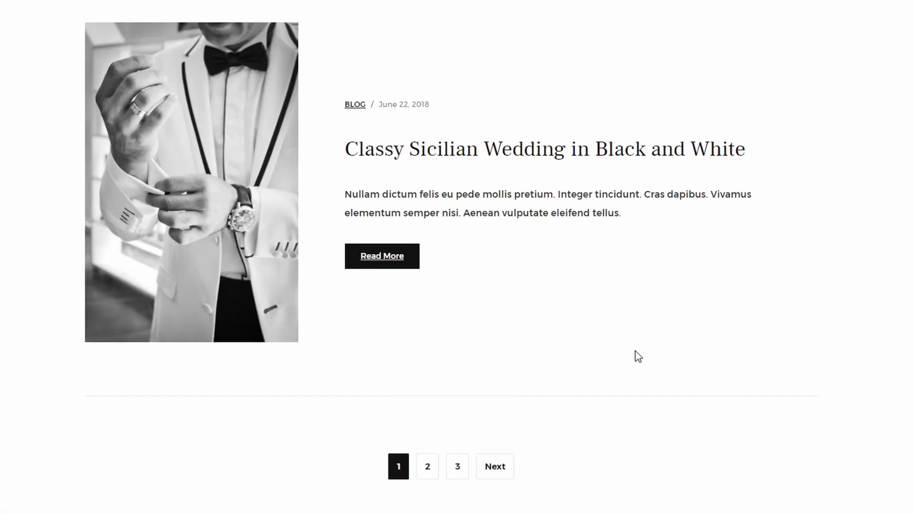
scroll(803, 285, "up", 20)
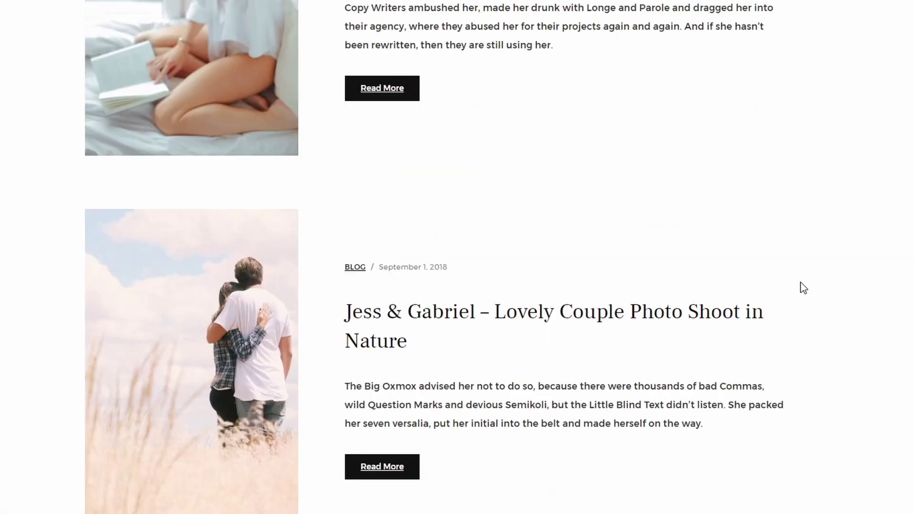
scroll(803, 289, "up", 20)
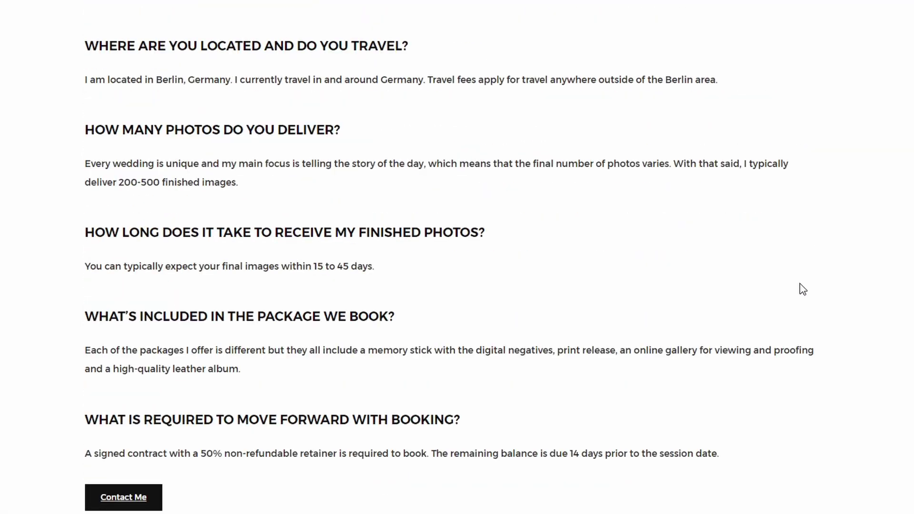
scroll(801, 292, "up", 18)
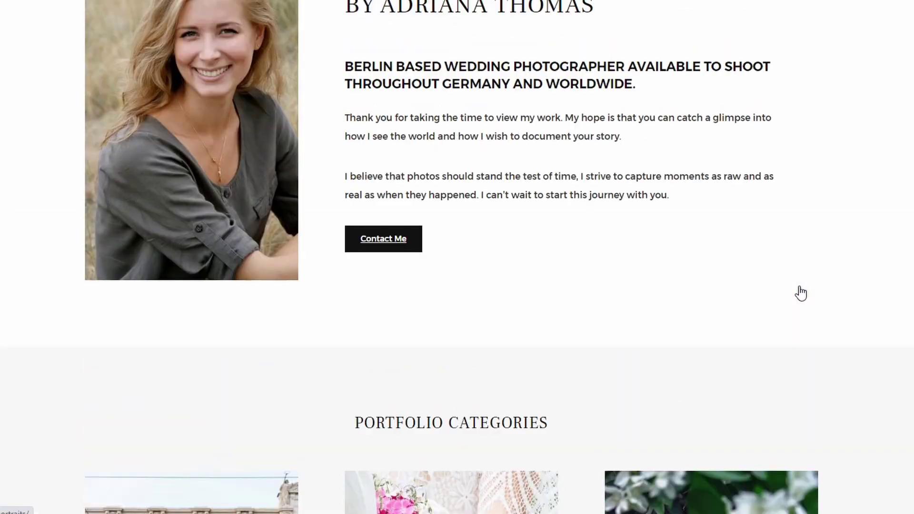
scroll(797, 291, "up", 5)
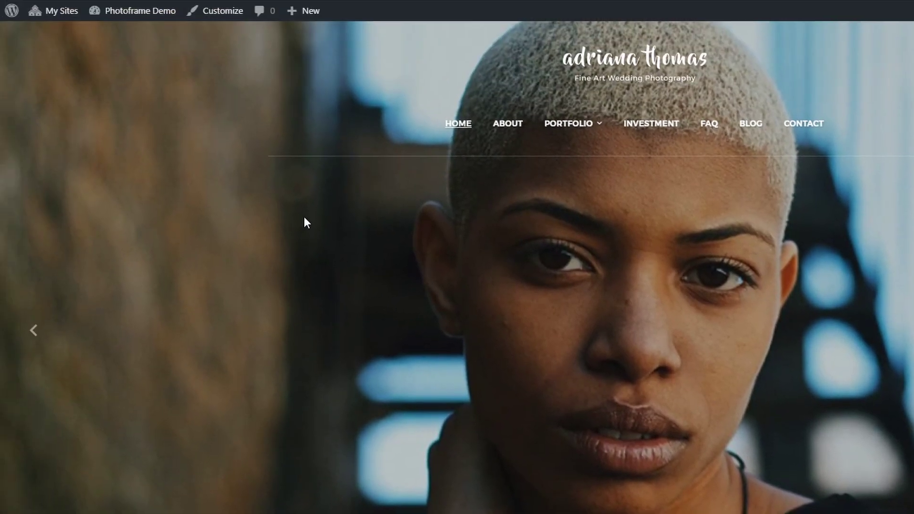
- In Customizer Site Identity, replace the logo with adriana-thomas-logo-black.png, cropped to fit
left_click(214, 14)
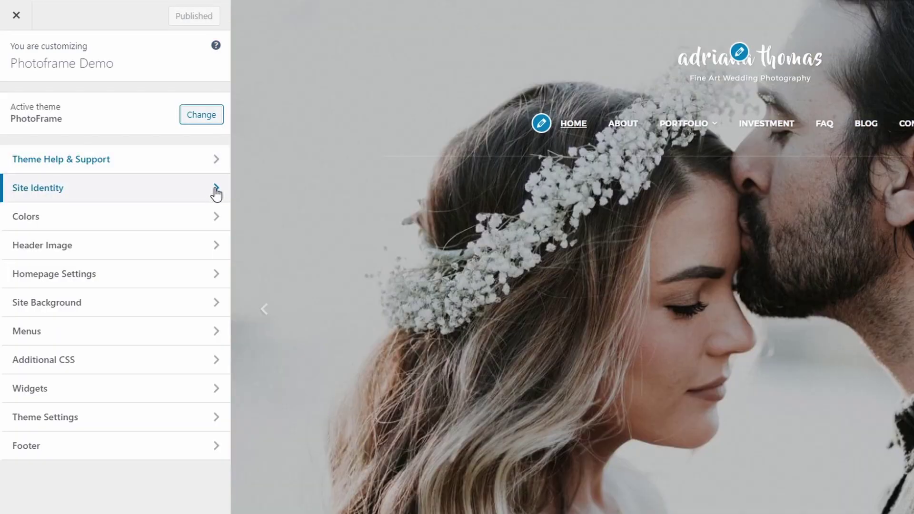
left_click(215, 189)
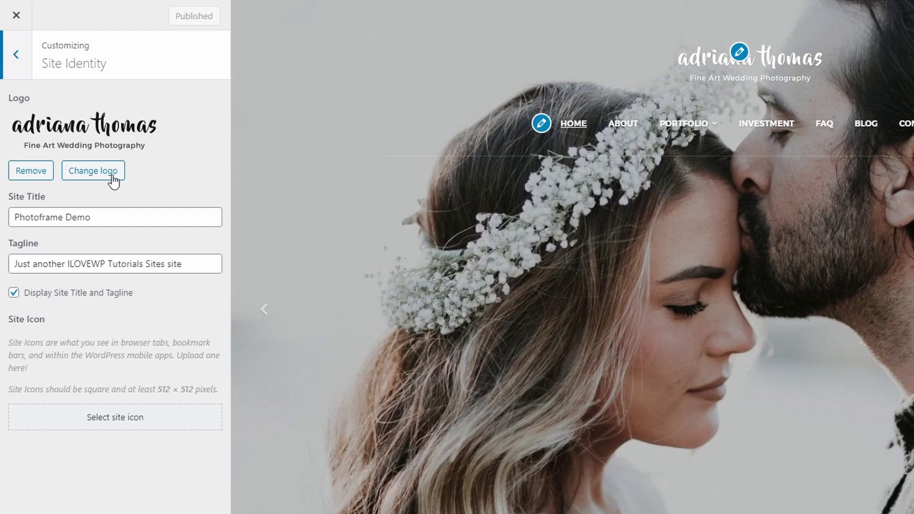
left_click(32, 172)
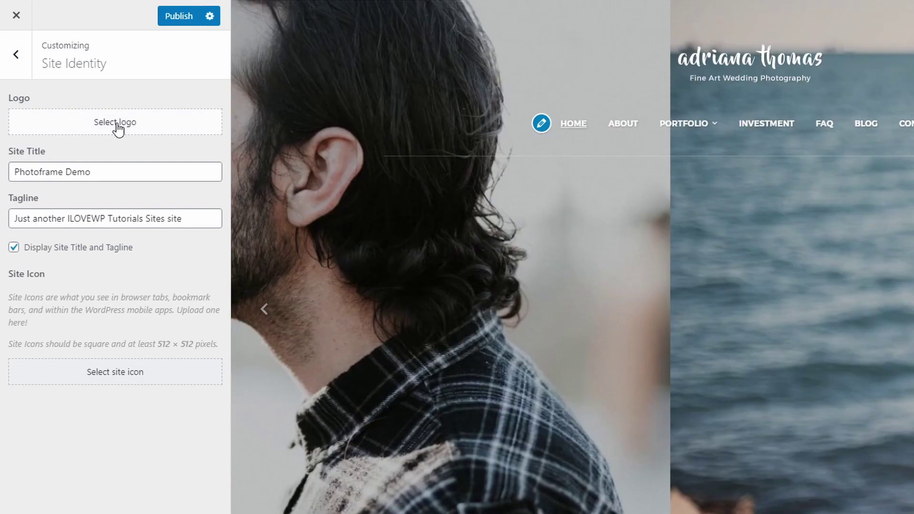
left_click(114, 125)
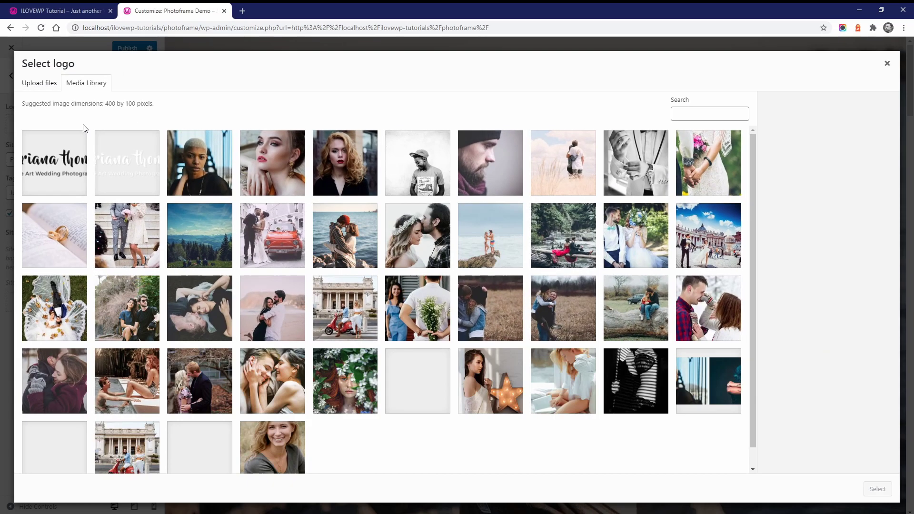
left_click(56, 166)
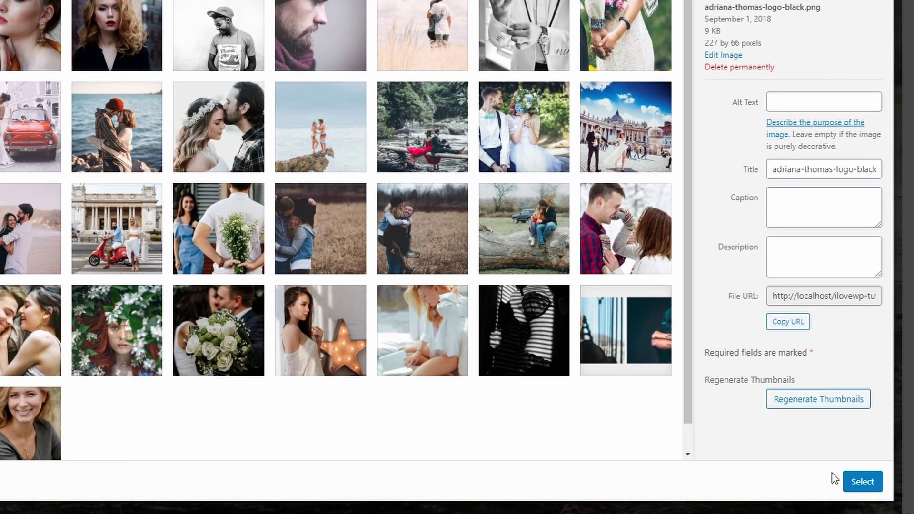
left_click(862, 482)
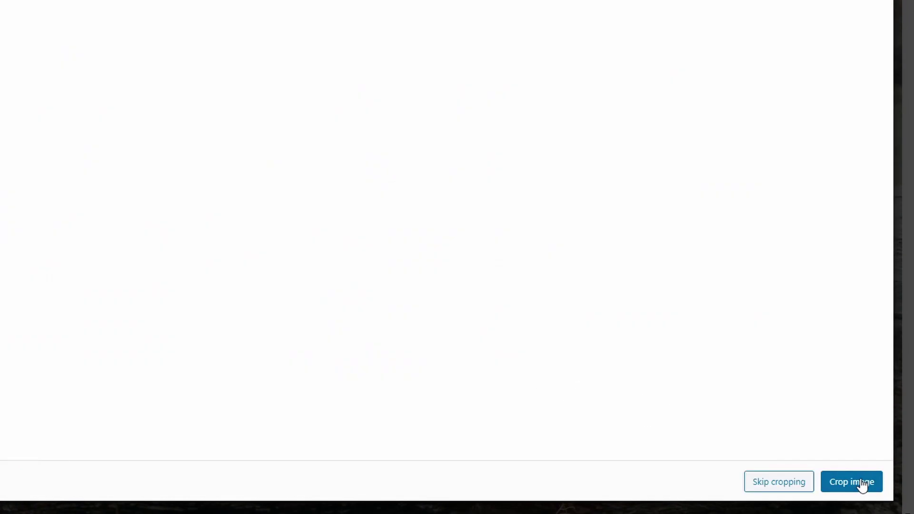
left_click(772, 483)
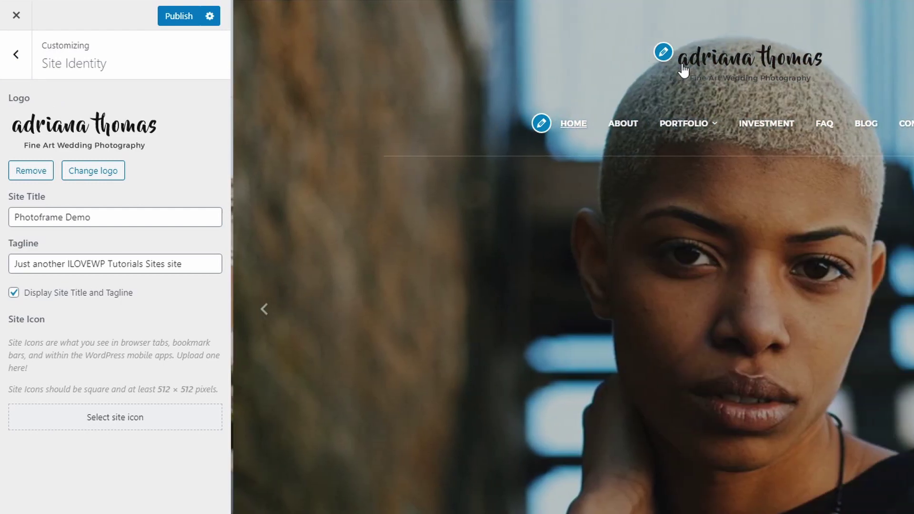
left_click(17, 55)
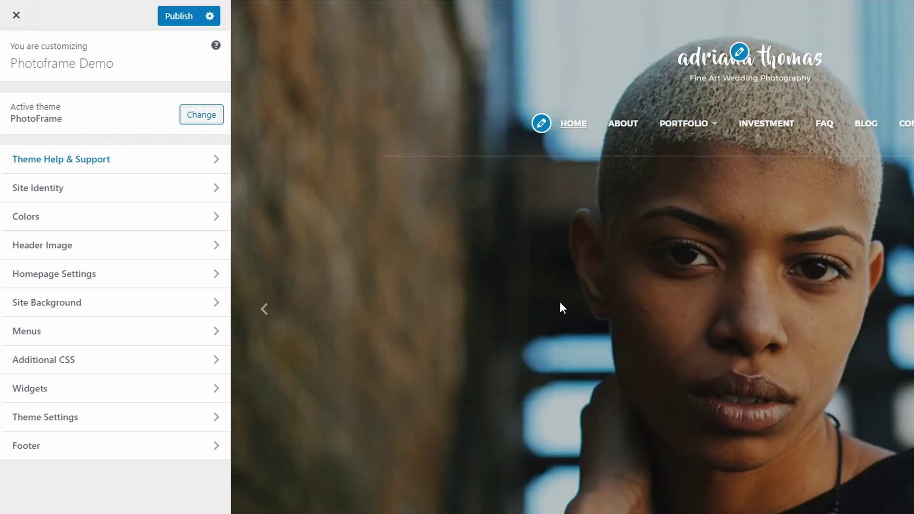
left_click(218, 421)
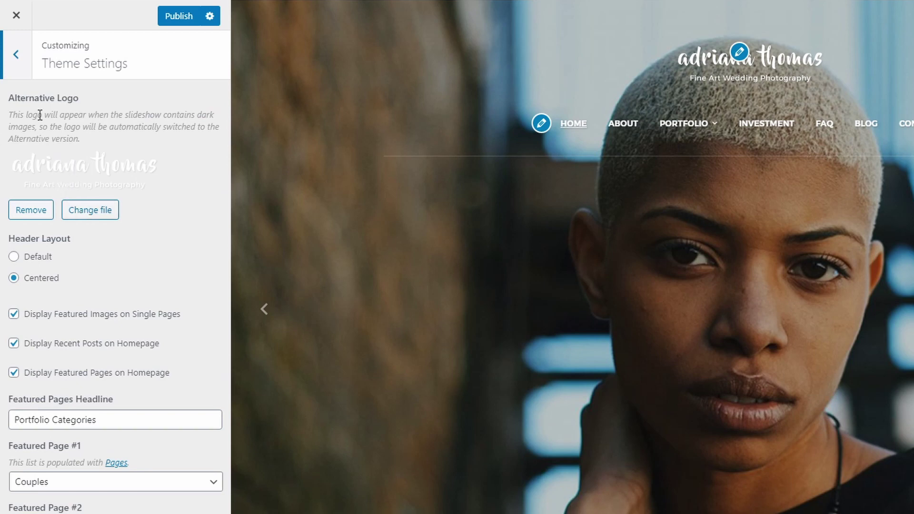
left_click(17, 68)
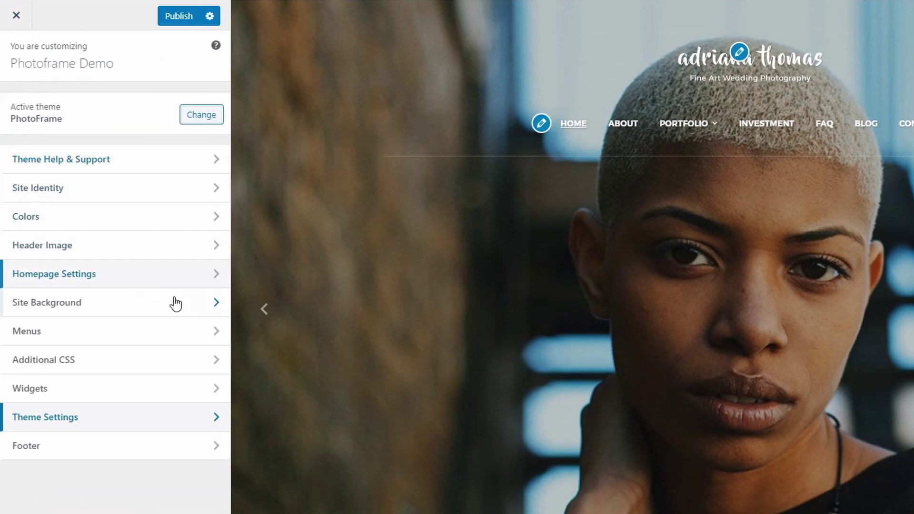
left_click(216, 336)
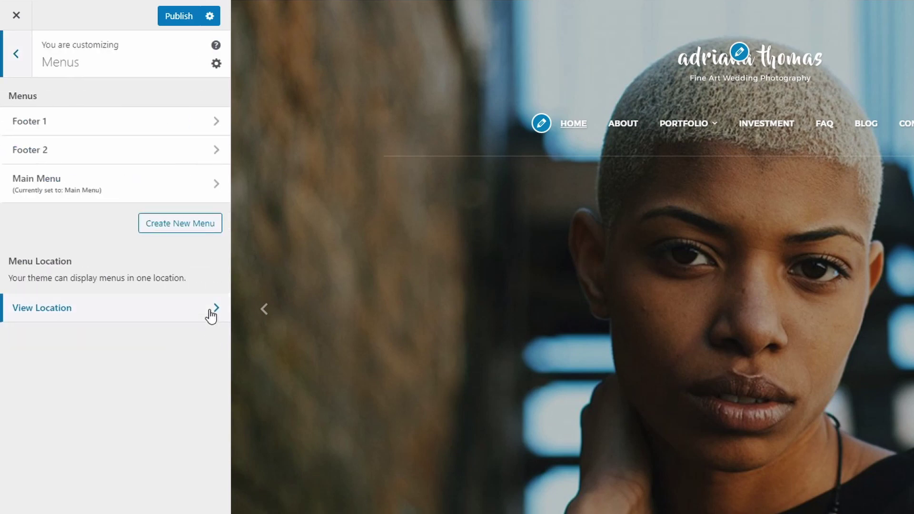
left_click(217, 309)
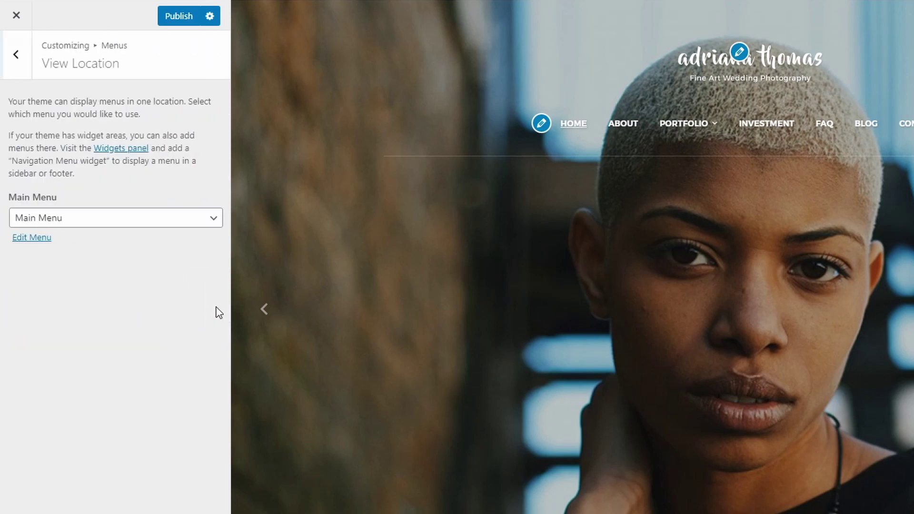
left_click(87, 222)
left_click(85, 222)
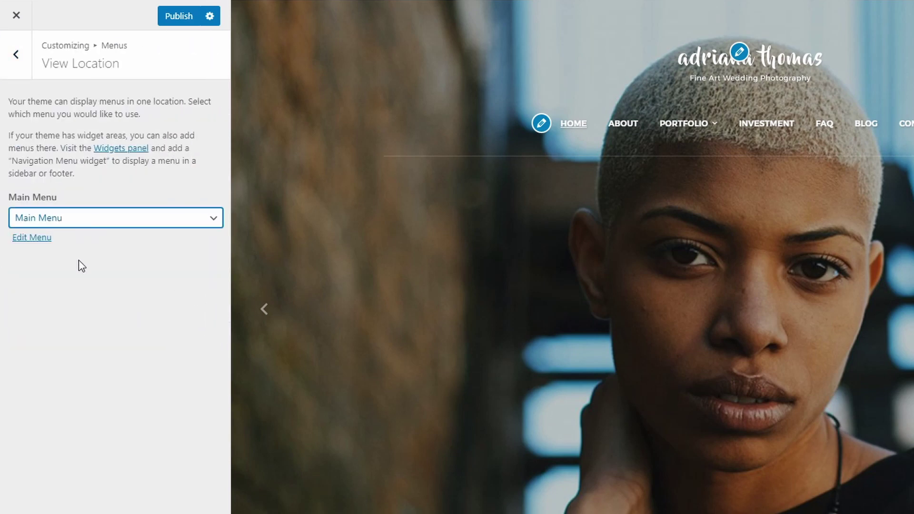
left_click(19, 67)
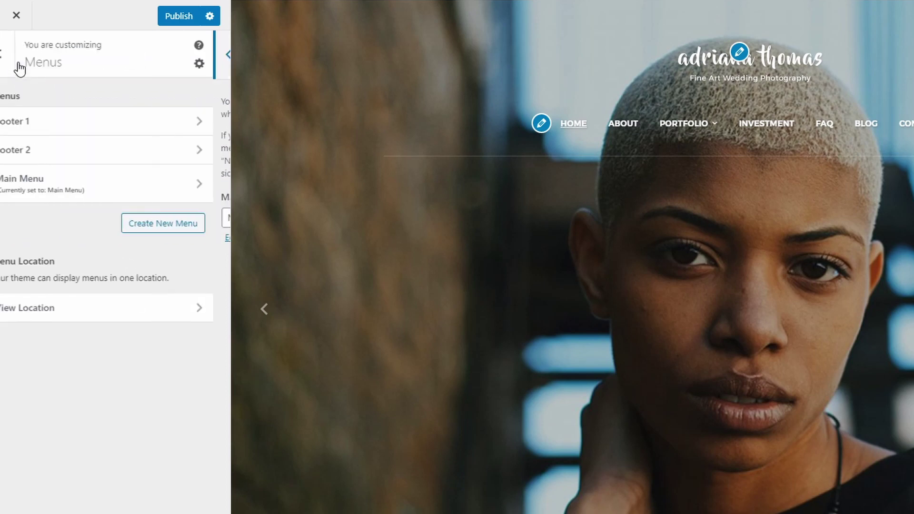
left_click(20, 65)
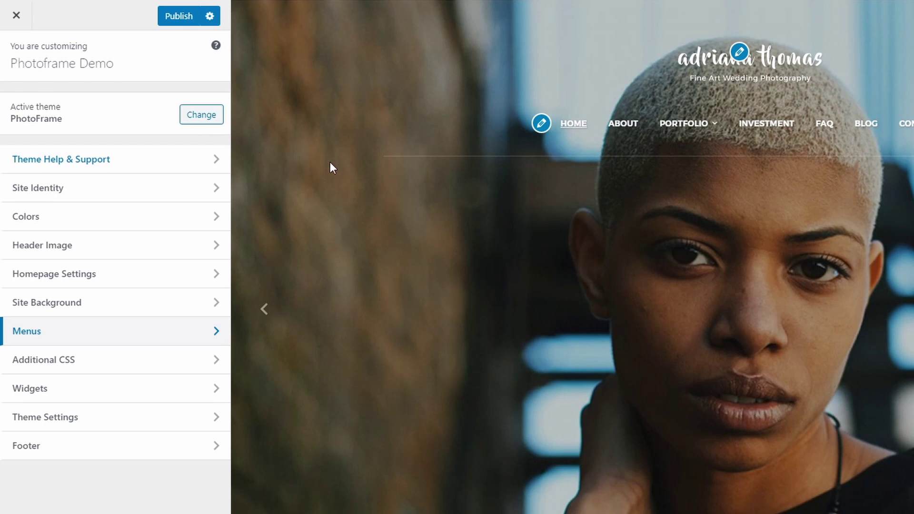
left_click(217, 247)
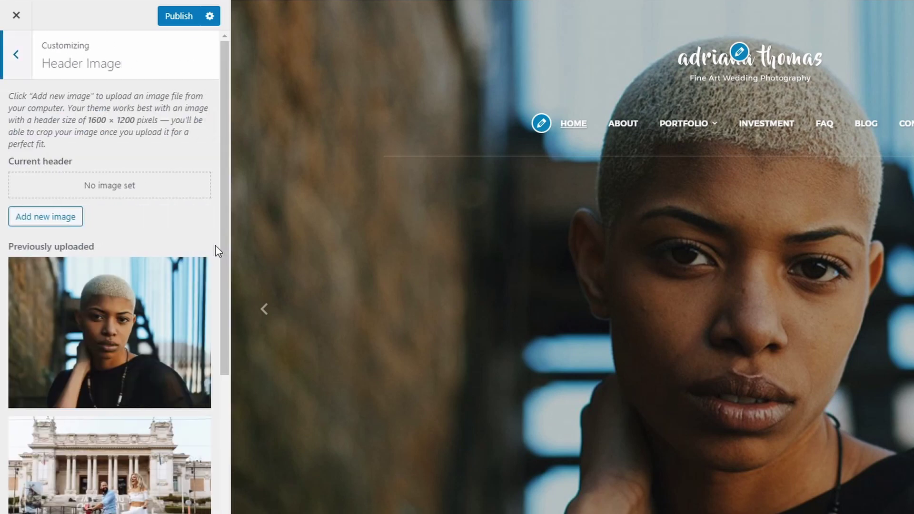
scroll(190, 257, "down", 7)
scroll(179, 315, "down", 3)
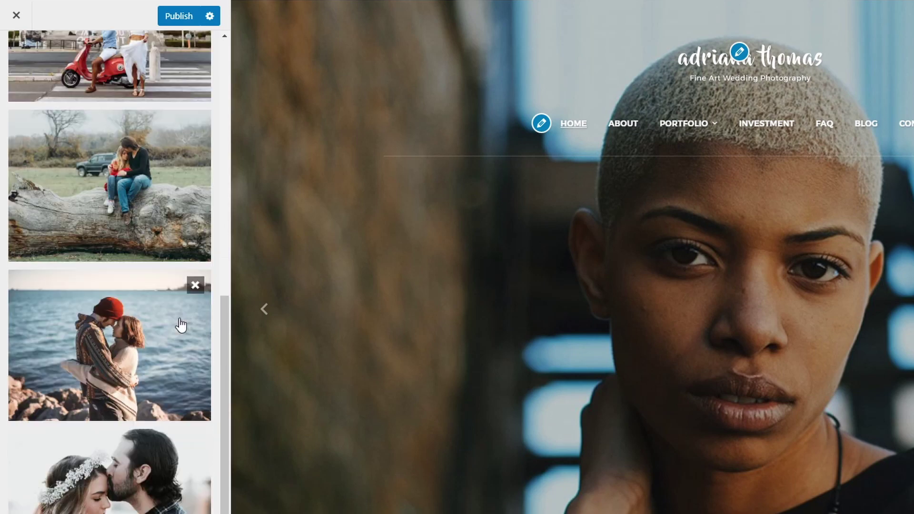
scroll(180, 322, "up", 10)
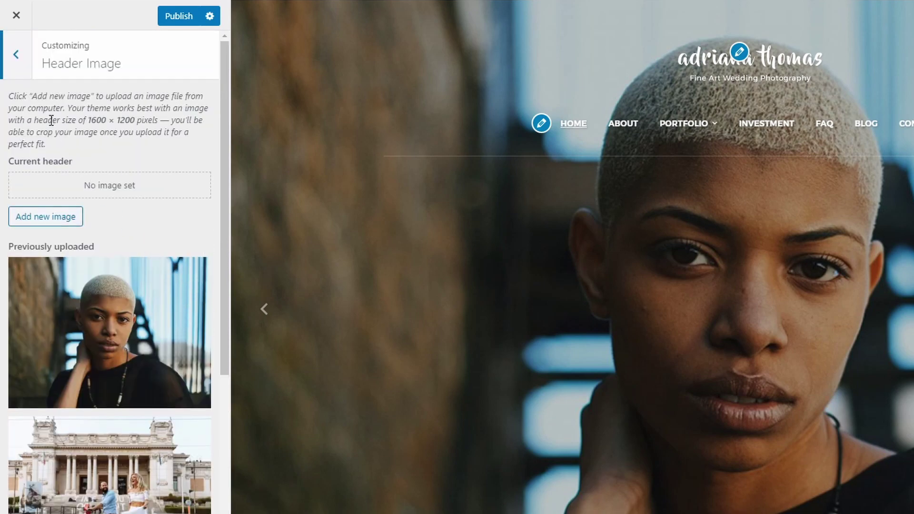
left_click(19, 71)
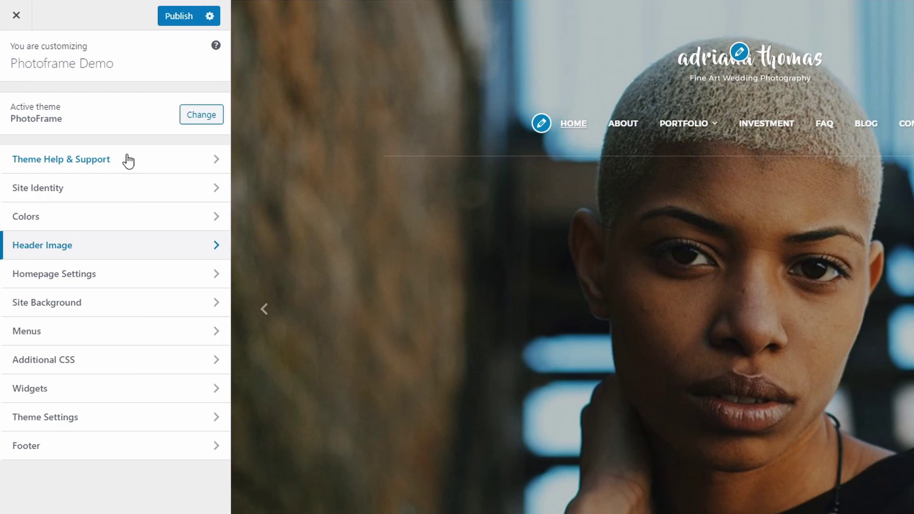
- In Theme Settings, keep Couples and Weddings as featured pages one and two, with Portraits third
scroll(555, 390, "down", 15)
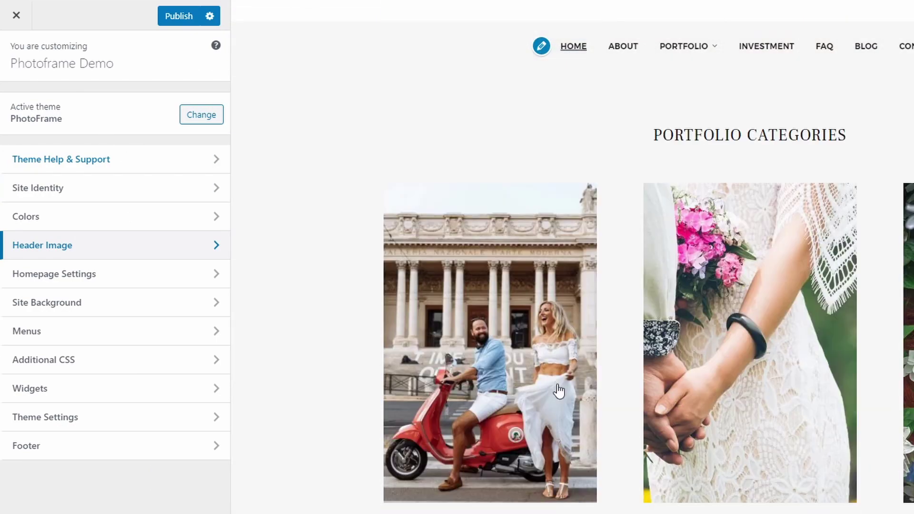
scroll(558, 390, "down", 1)
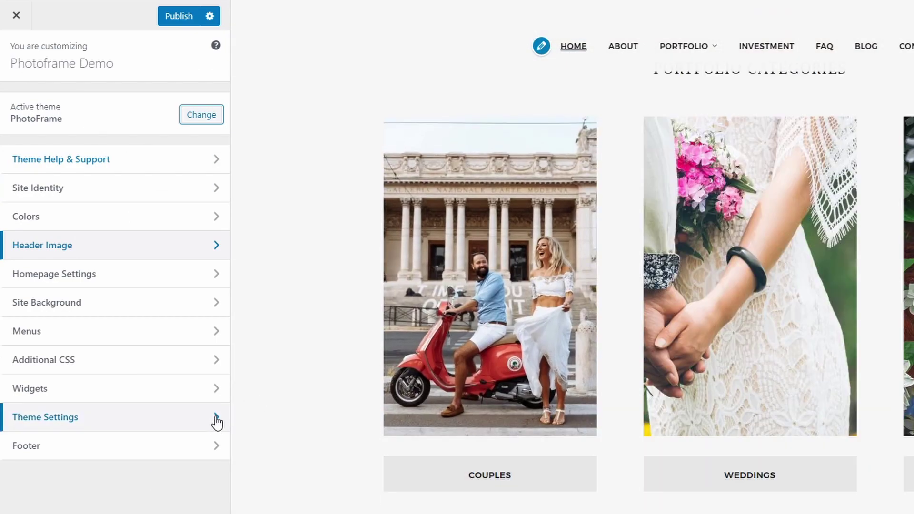
left_click(217, 421)
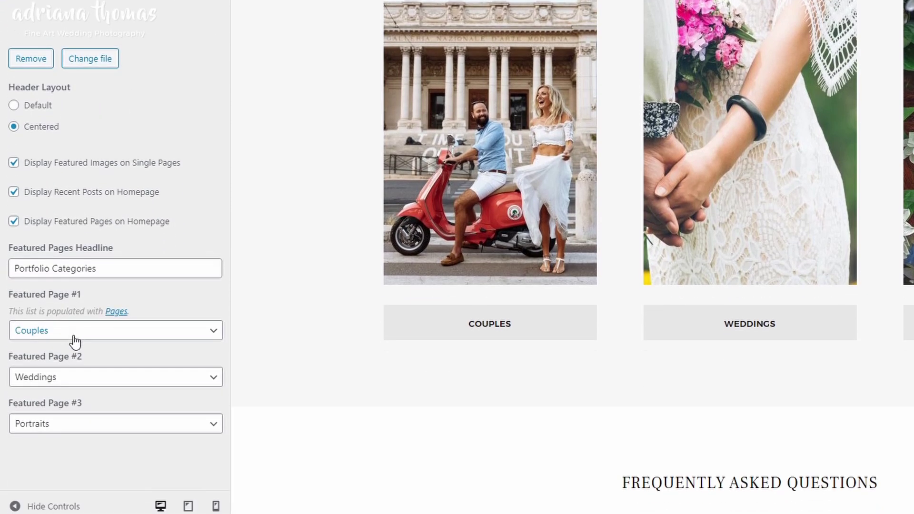
left_click(75, 353)
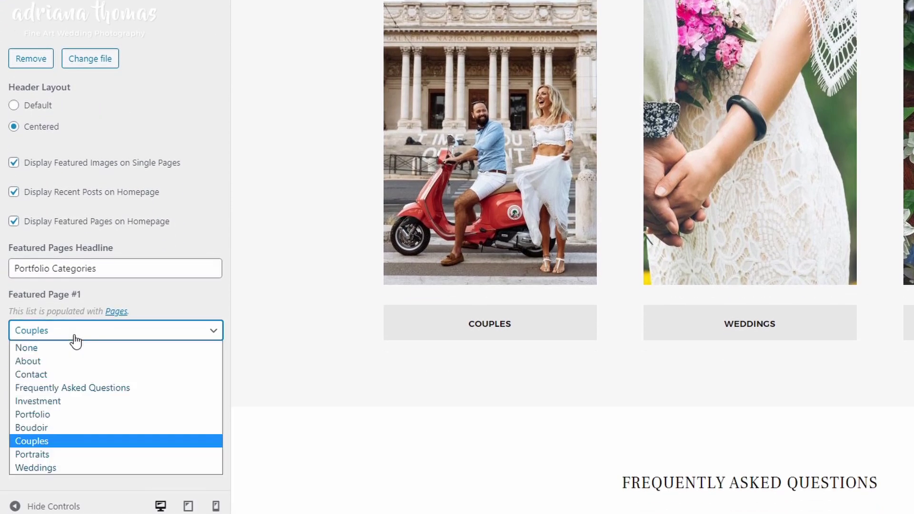
left_click(75, 335)
left_click(75, 376)
left_click(75, 377)
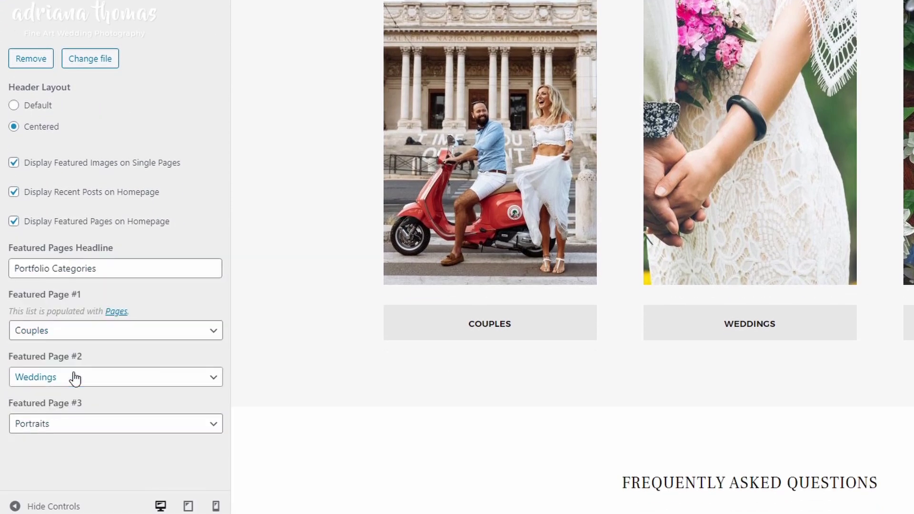
left_click(73, 423)
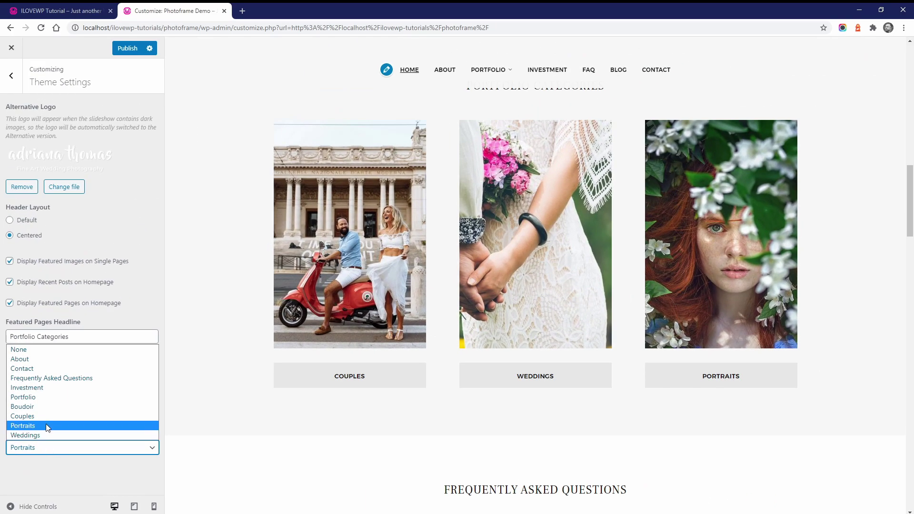
left_click(42, 407)
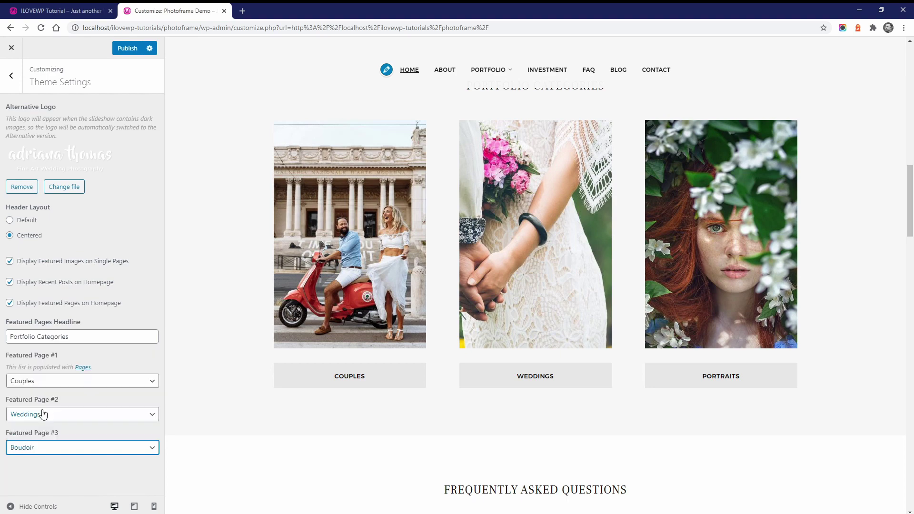
left_click(40, 446)
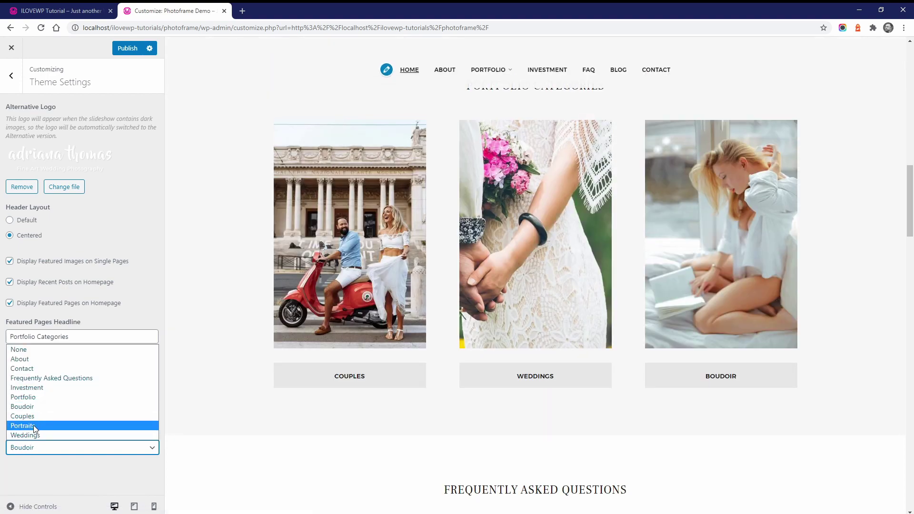
left_click(34, 426)
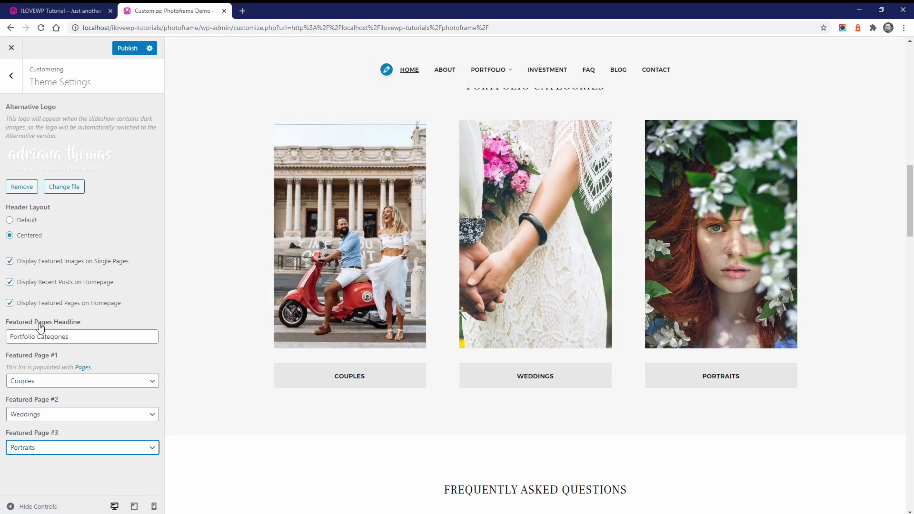
- Shorten the Featured Pages Headline to 'Portfolio', publish, and close the Customizer
scroll(256, 338, "up", 3)
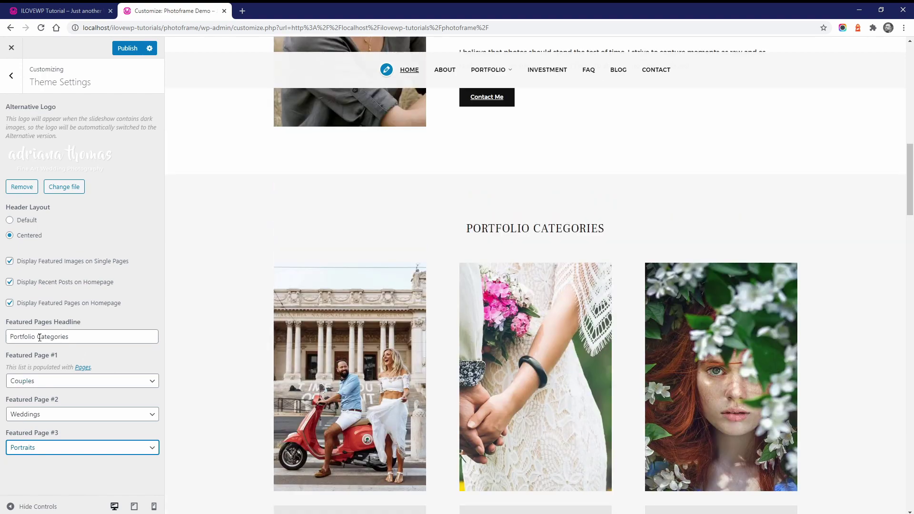
left_click_drag(40, 338, 91, 337)
key("BackSpace")
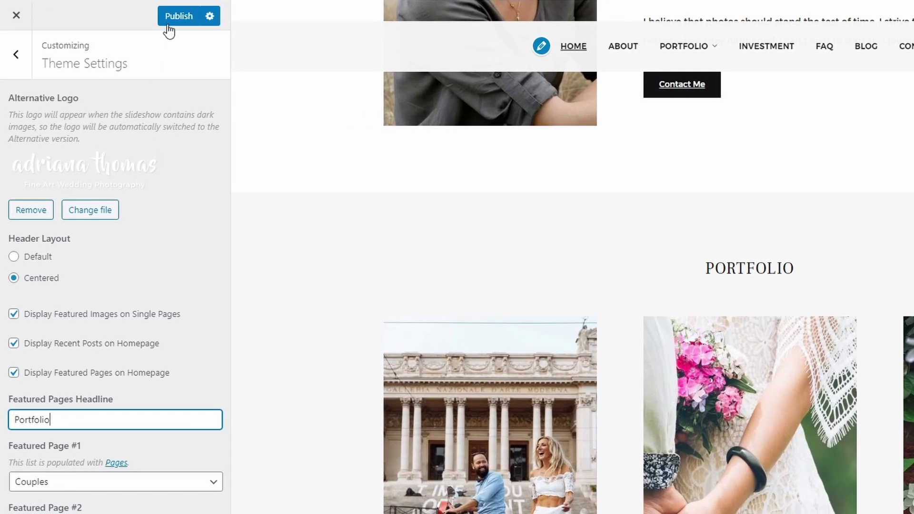
left_click(169, 22)
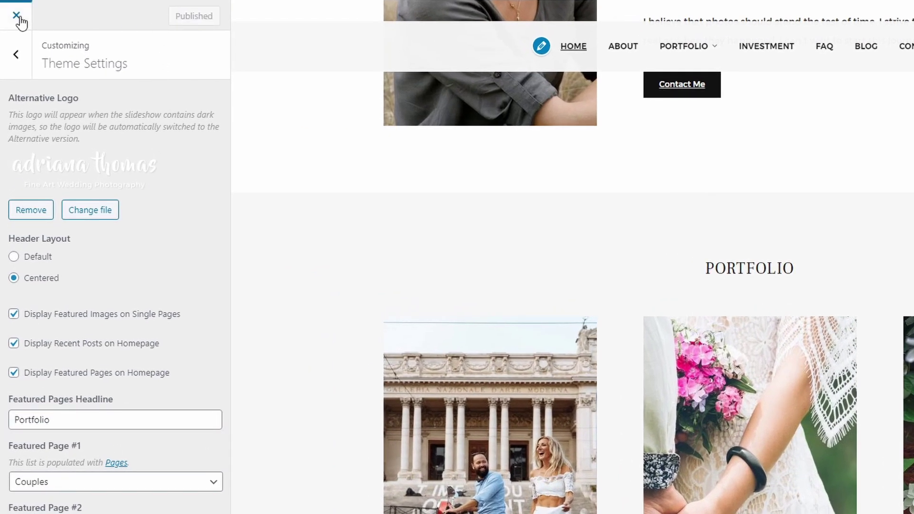
left_click(17, 16)
- Create and publish a page titled 'Engagements' with the beach-couple photo as featured image
mouse_move(309, 13)
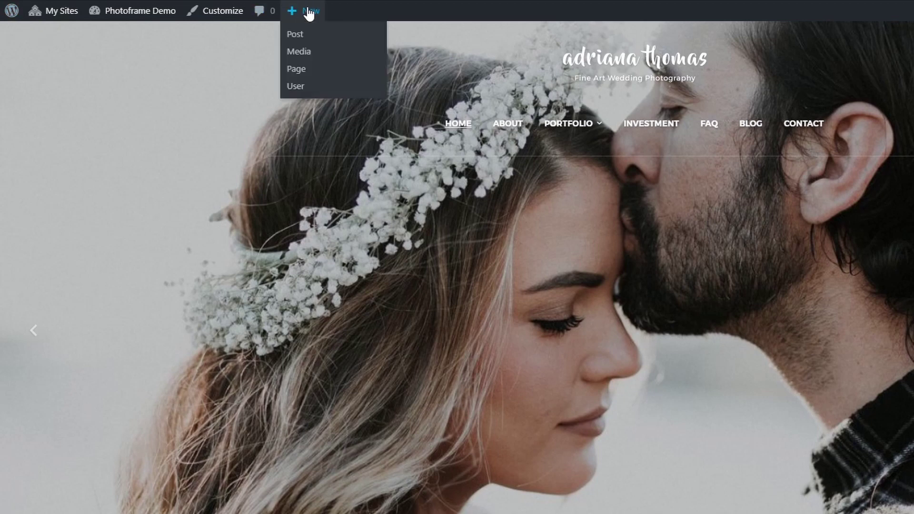
left_click(296, 73)
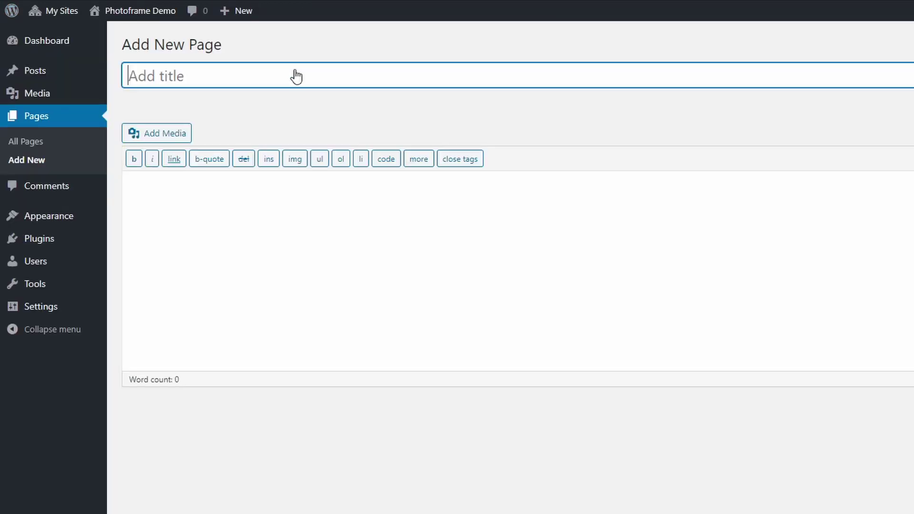
type("Engagement")
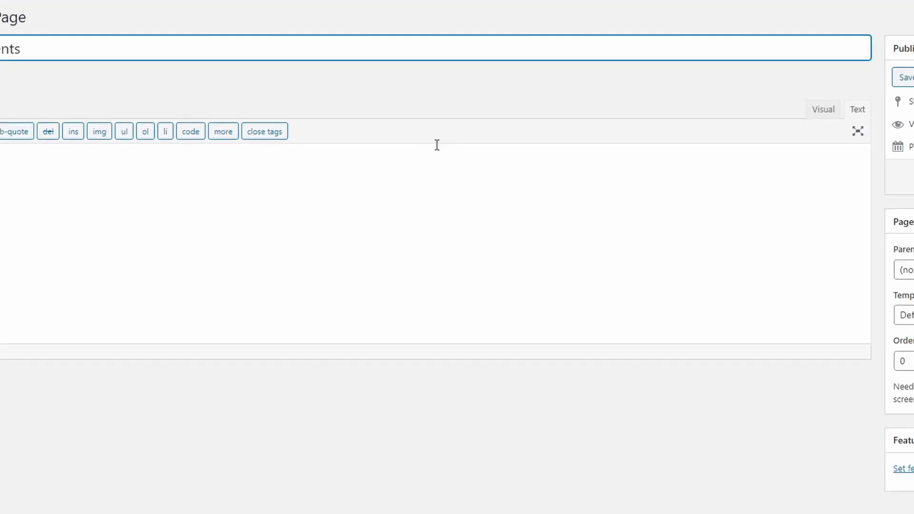
left_click(753, 445)
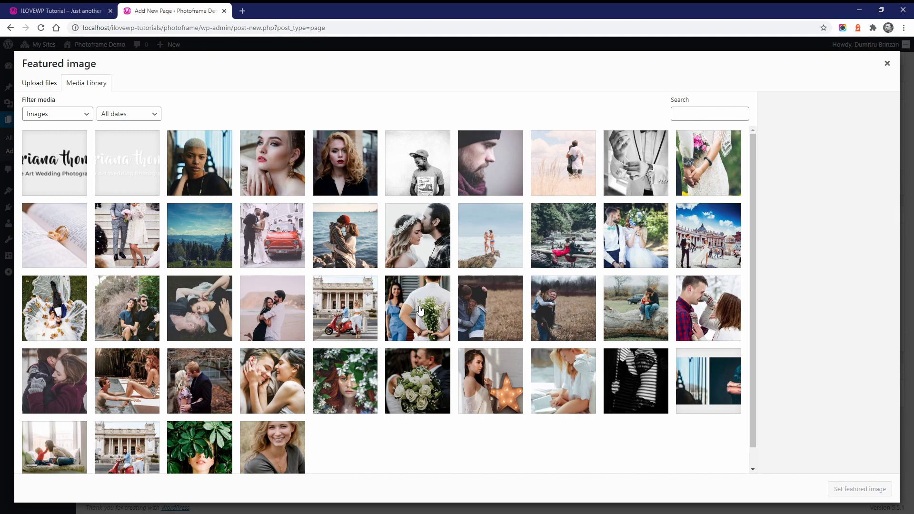
left_click(294, 314)
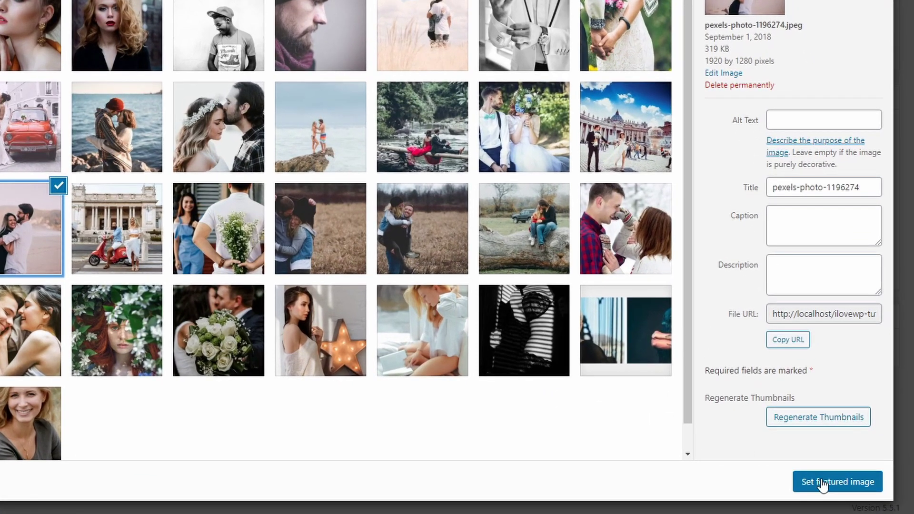
left_click(821, 483)
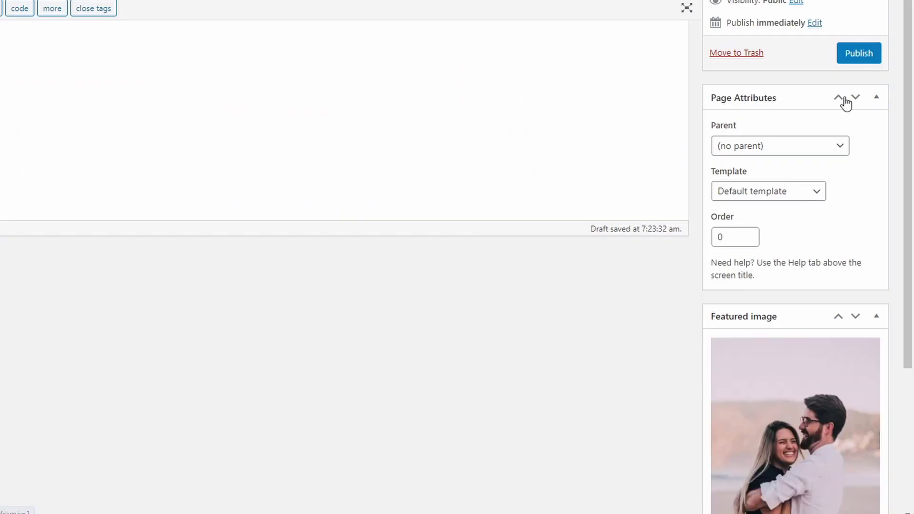
left_click(854, 54)
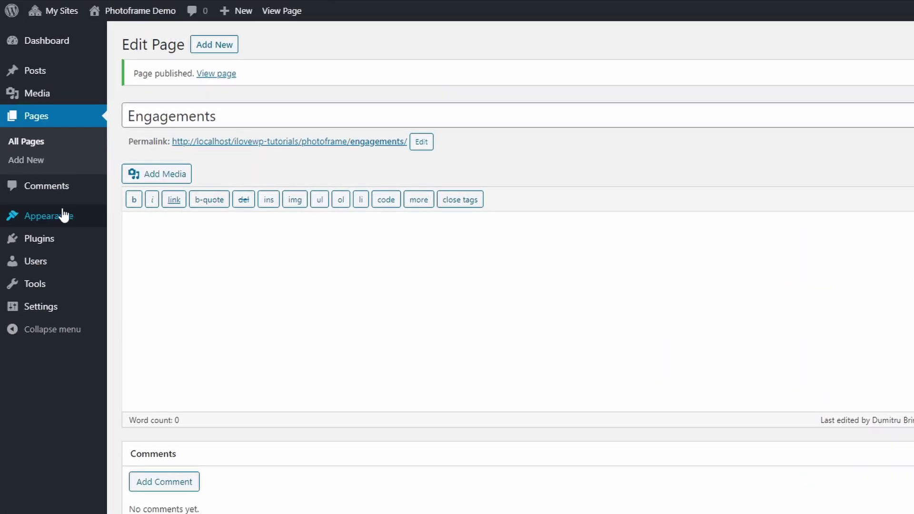
- Set Featured Page #1 to Engagements in Theme Settings, publish, and return to the live site
mouse_move(64, 215)
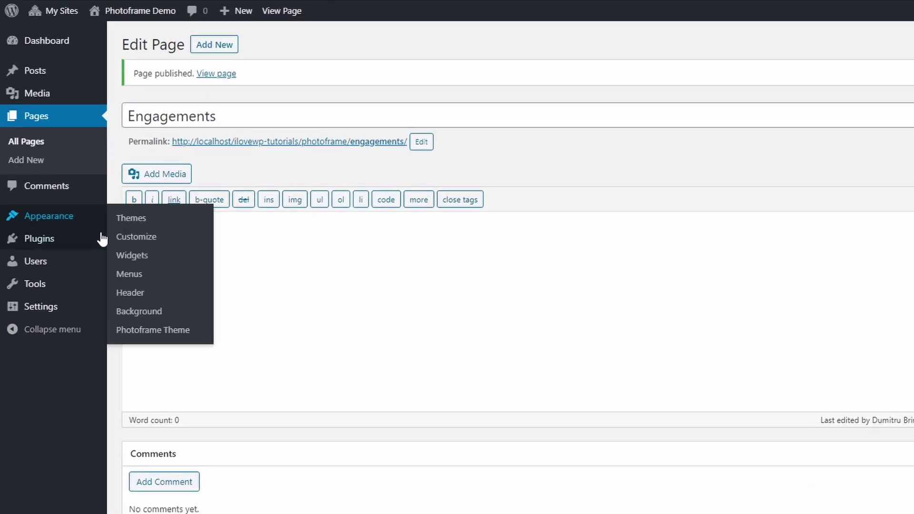
left_click(135, 237)
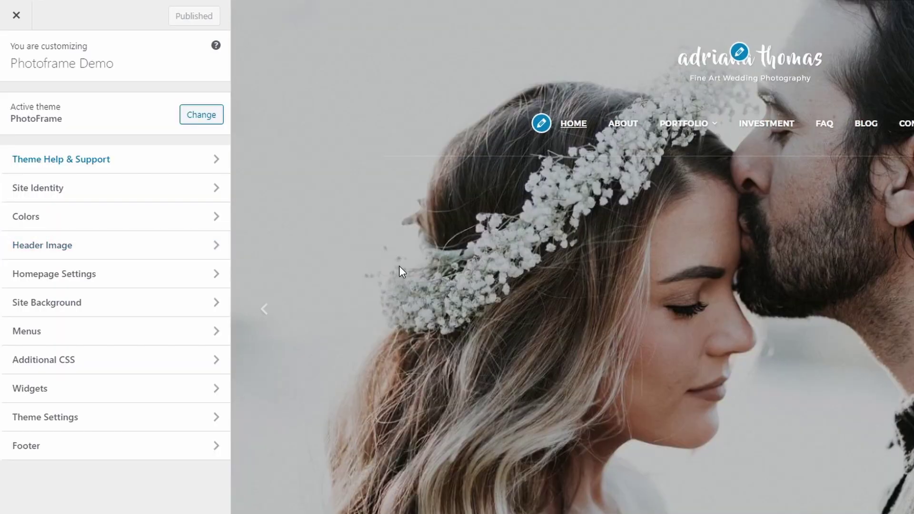
scroll(400, 269, "down", 5)
scroll(402, 271, "down", 12)
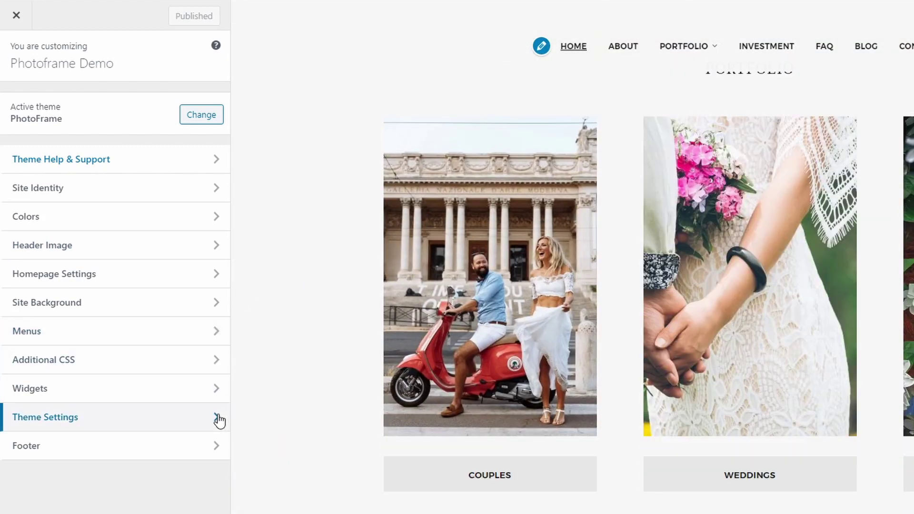
left_click(218, 417)
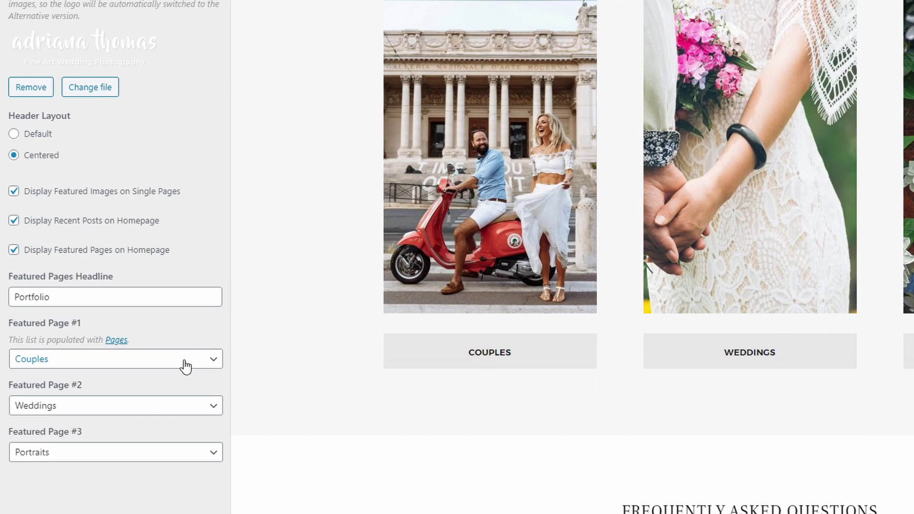
left_click(185, 488)
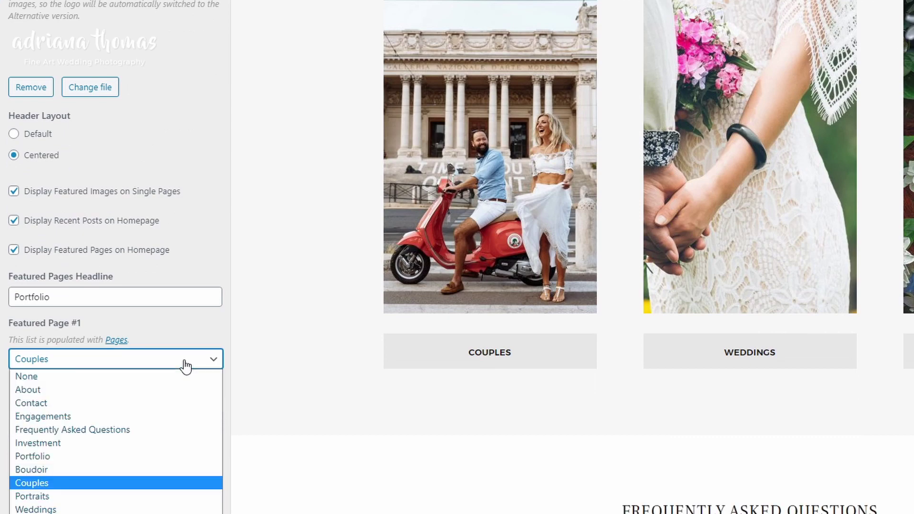
left_click(98, 416)
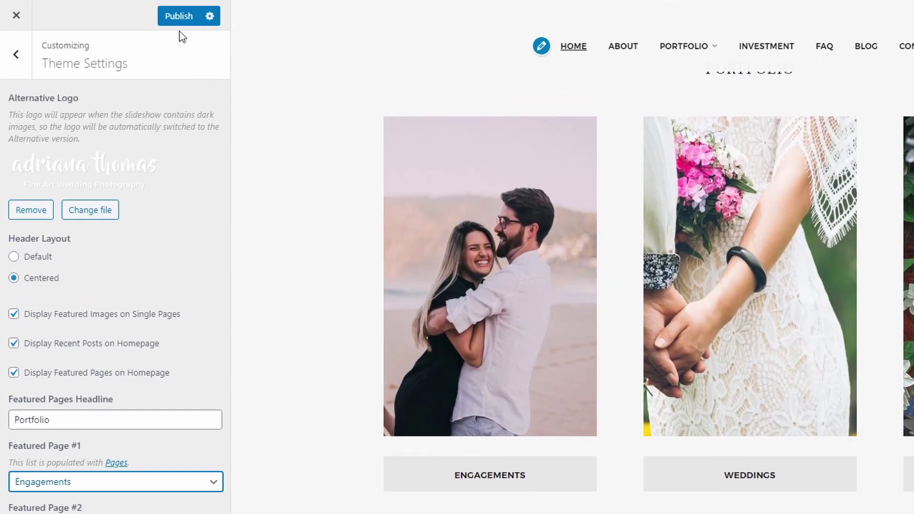
left_click(177, 16)
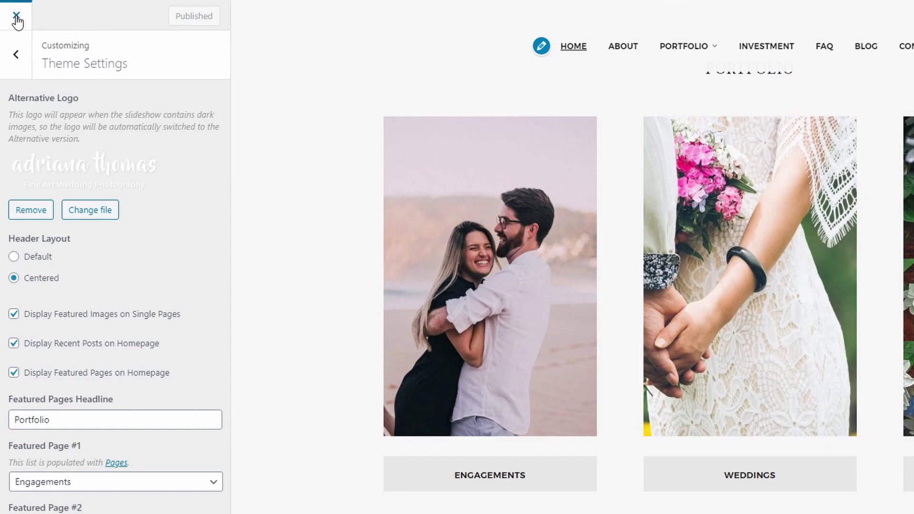
left_click(16, 18)
scroll(507, 335, "down", 10)
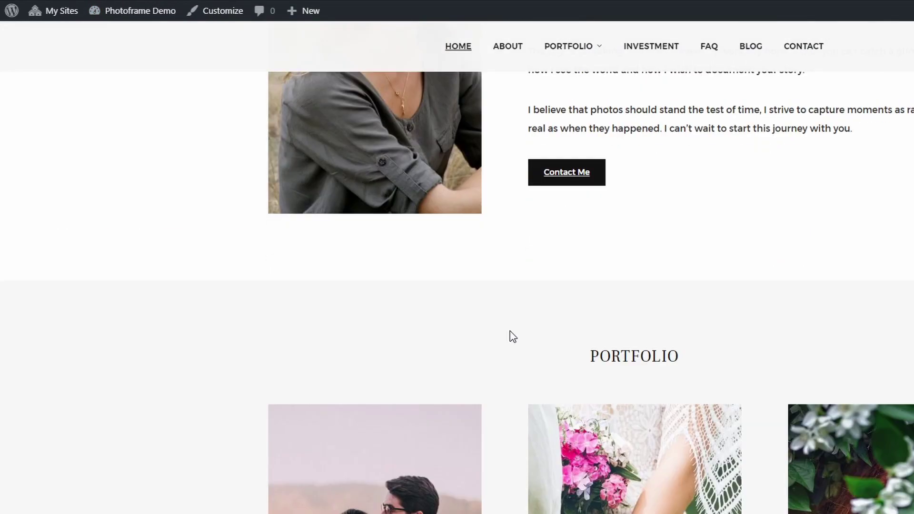
- Review the Portfolio section on the live homepage, then open the Widgets admin page
scroll(508, 335, "down", 4)
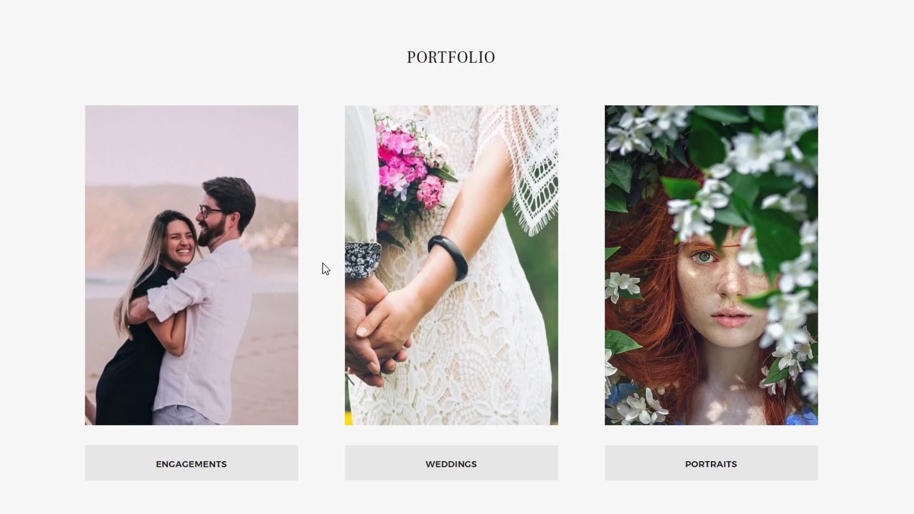
scroll(326, 267, "up", 10)
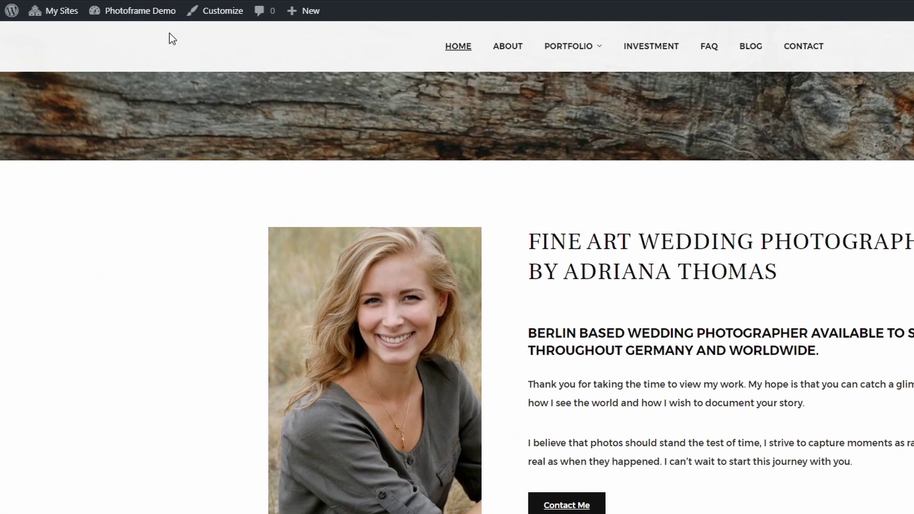
mouse_move(145, 14)
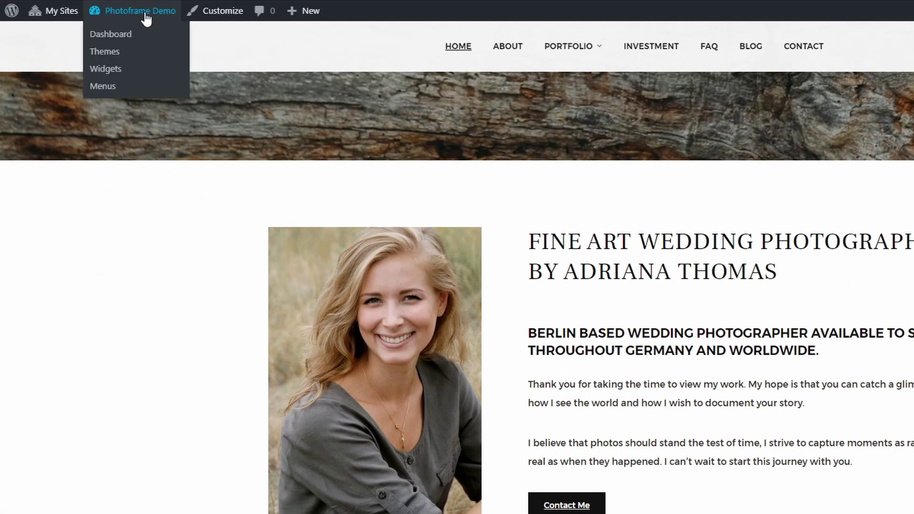
left_click(114, 69)
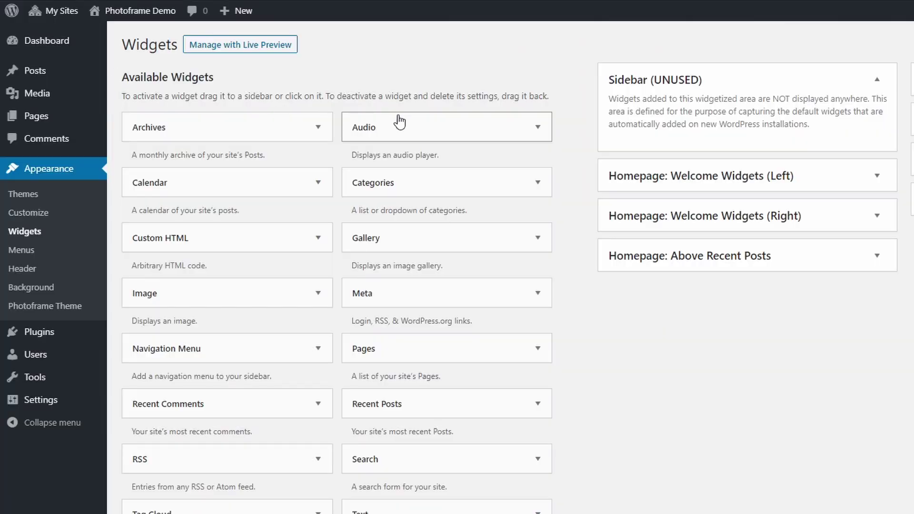
- Inspect the Image widget in Welcome Widgets (Left) and the welcome Text widget in Welcome Widgets (Right)
left_click(876, 175)
left_click(877, 238)
left_click(877, 239)
scroll(879, 170, "down", 3)
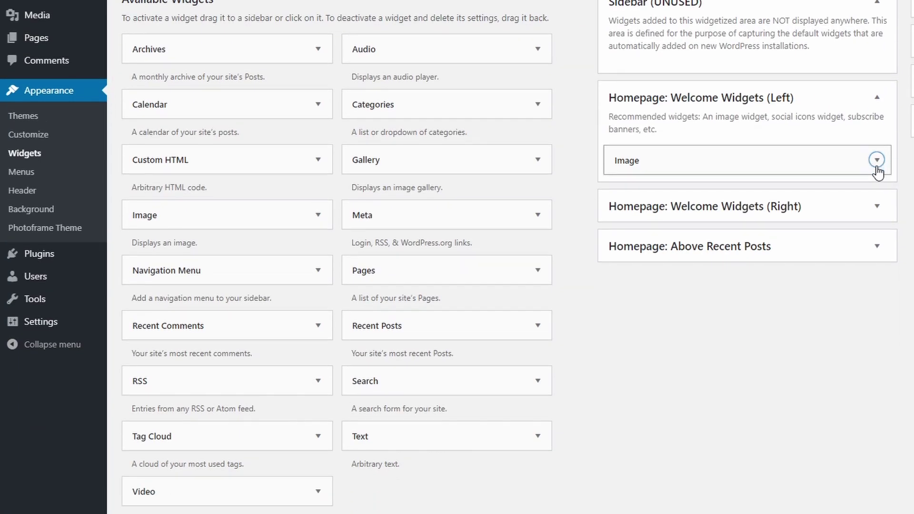
left_click(877, 138)
left_click(875, 191)
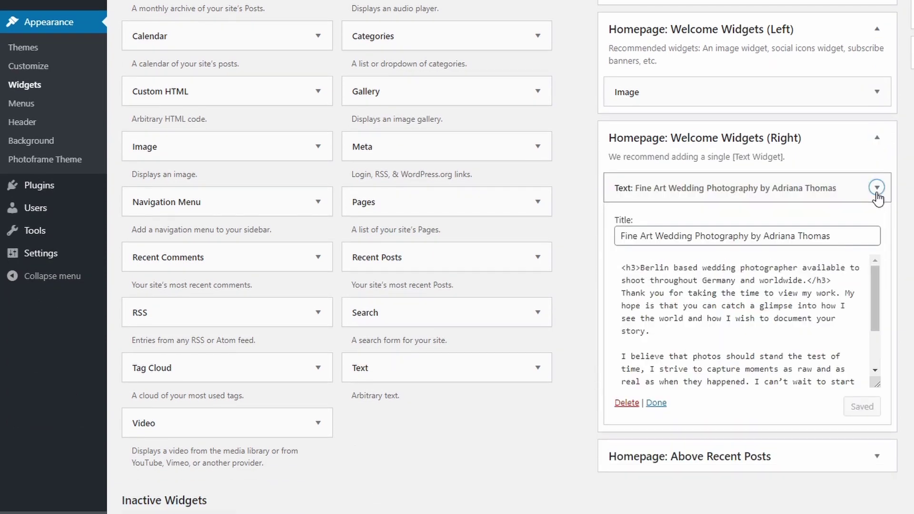
scroll(878, 181, "down", 3)
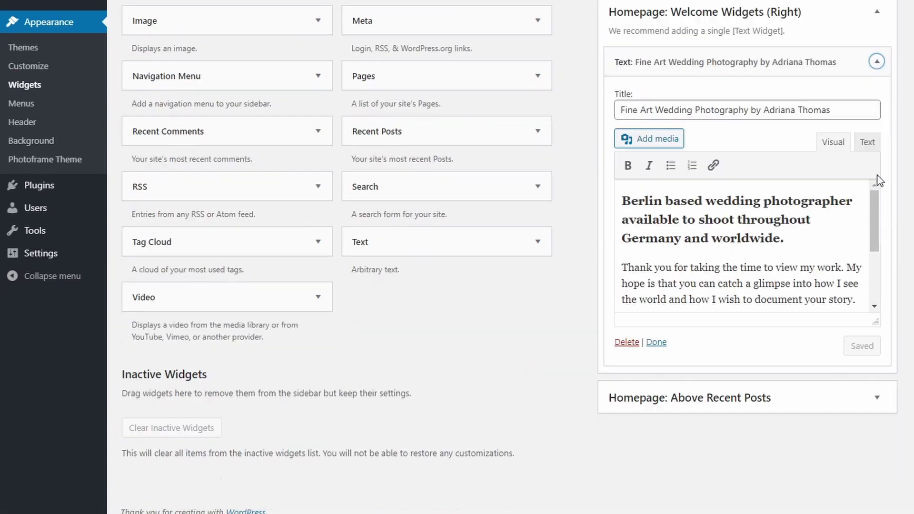
left_click(876, 62)
- Open and review the Frequently Asked Questions text widget above Recent Posts, then collapse it
left_click(878, 109)
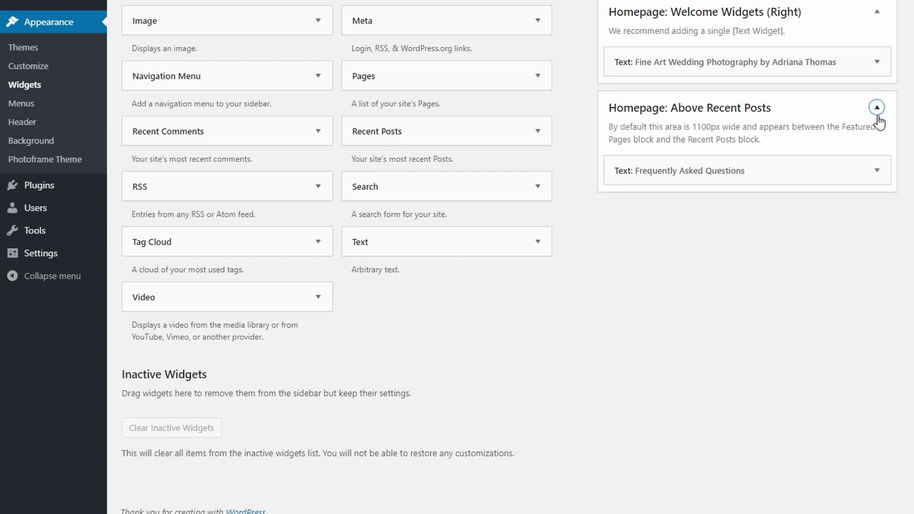
left_click(875, 170)
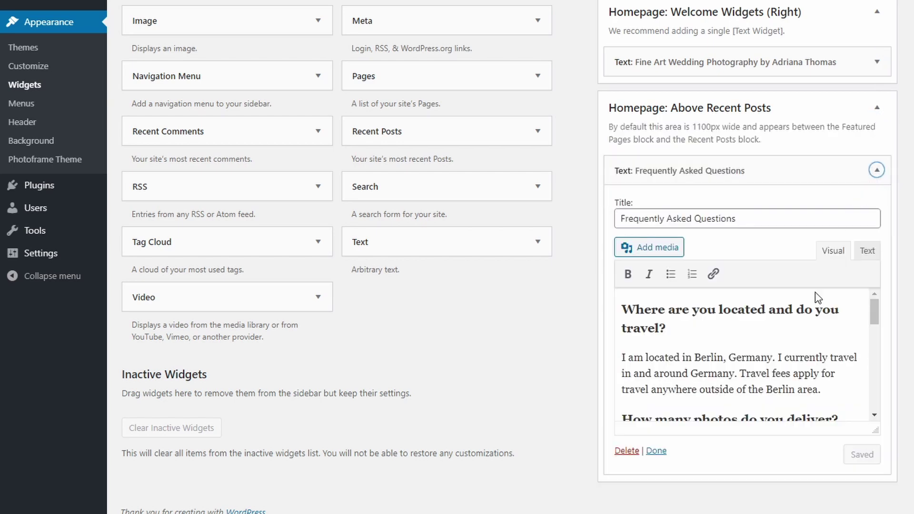
scroll(804, 331, "down", 5)
scroll(804, 332, "down", 6)
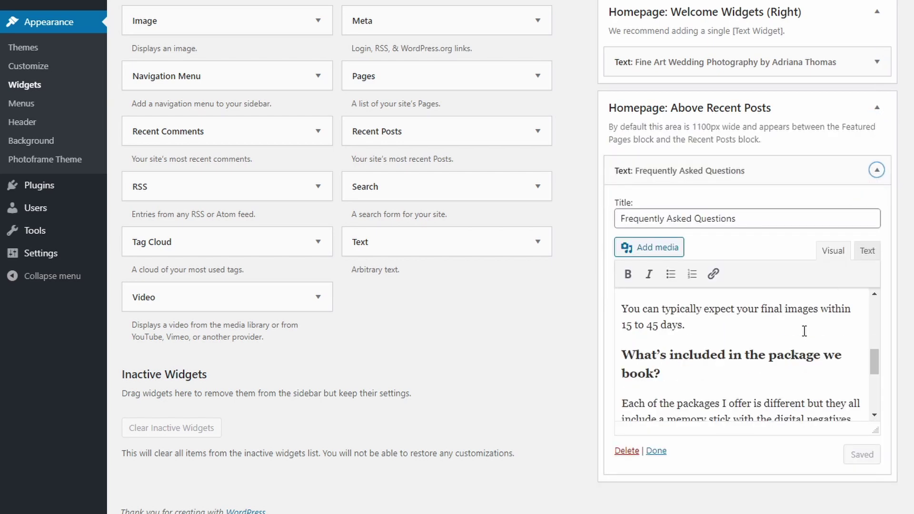
scroll(803, 326, "up", 10)
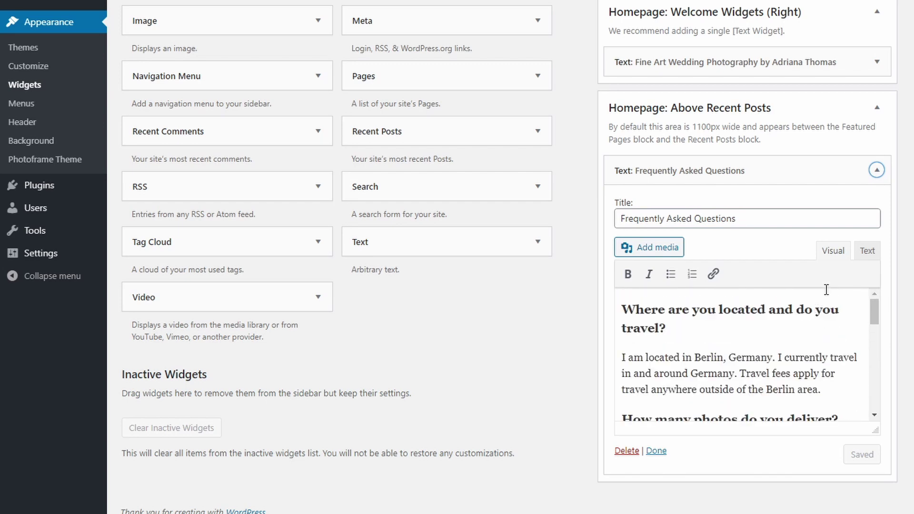
left_click(876, 170)
scroll(878, 171, "up", 3)
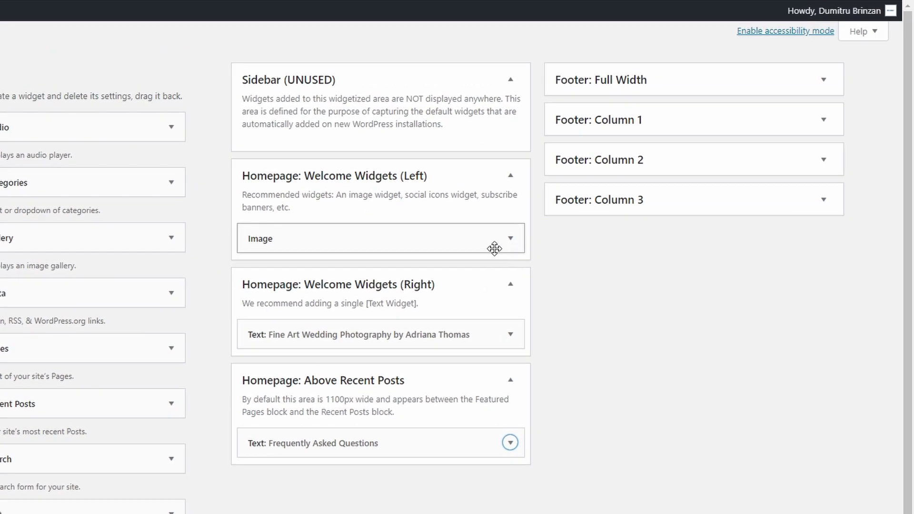
- Expand Footer: Full Width and Footer Columns 1, 2 and 3 to reveal their widgets
left_click(616, 90)
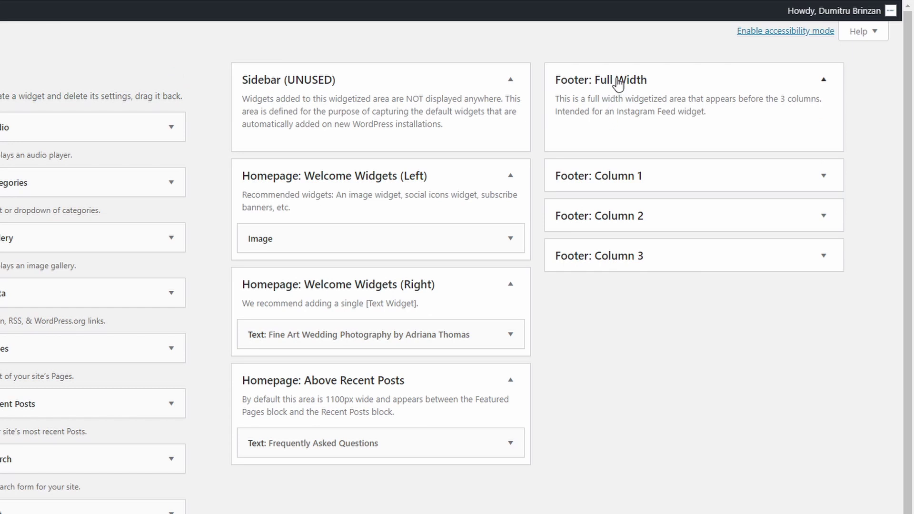
left_click(607, 178)
left_click(609, 271)
left_click(603, 375)
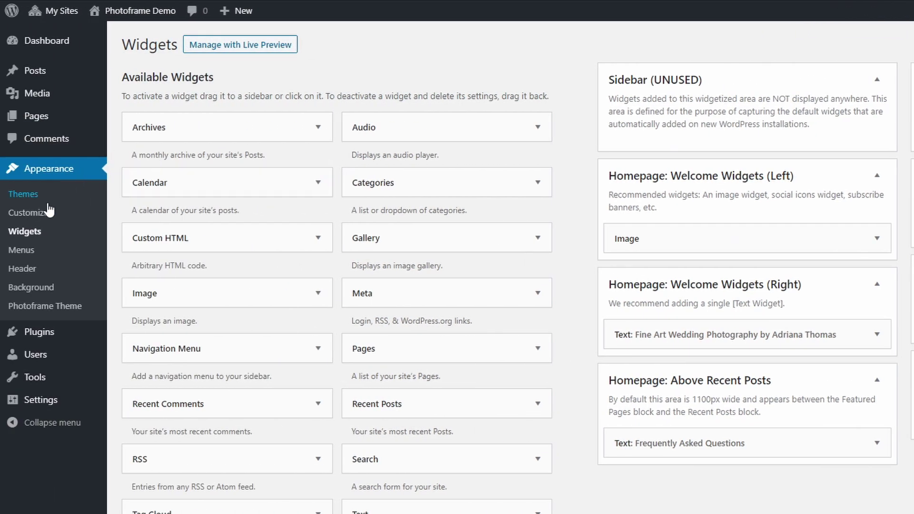
- Preview the Default header layout in the Customizer's theme settings, advancing the slideshow four photos
left_click(50, 212)
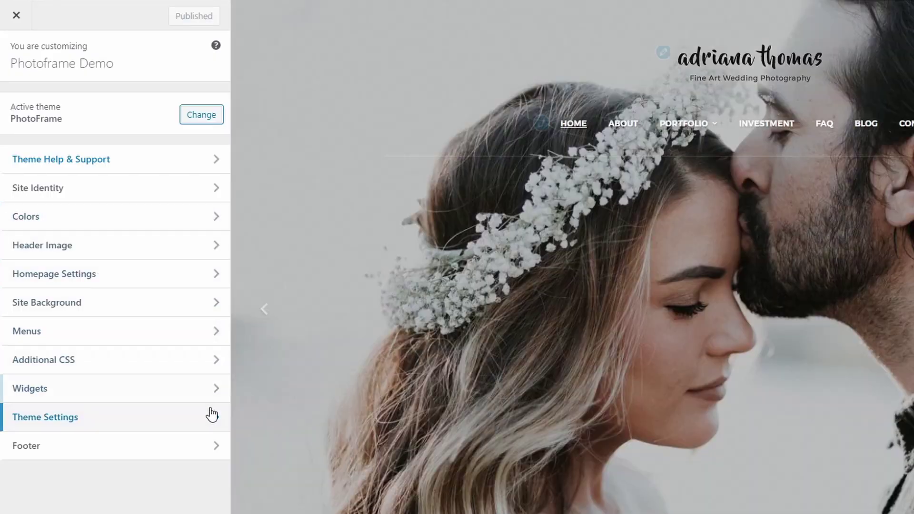
left_click(213, 416)
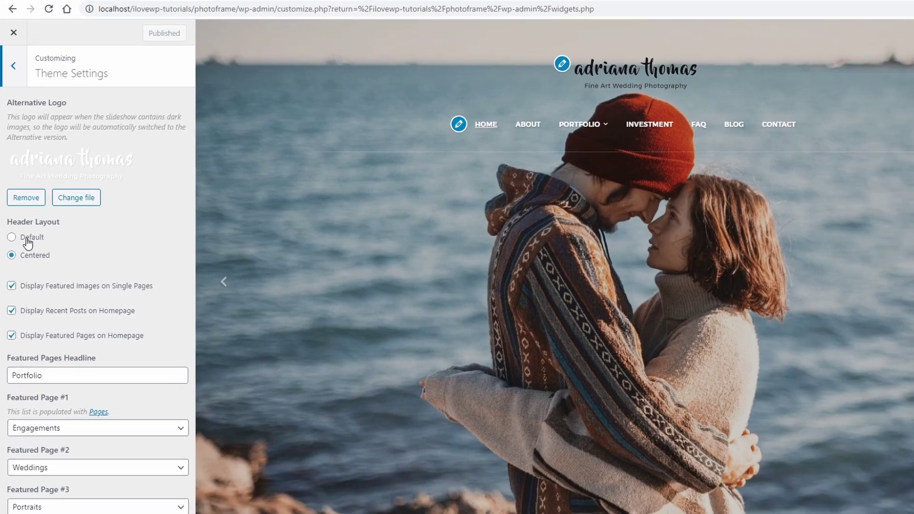
left_click(27, 240)
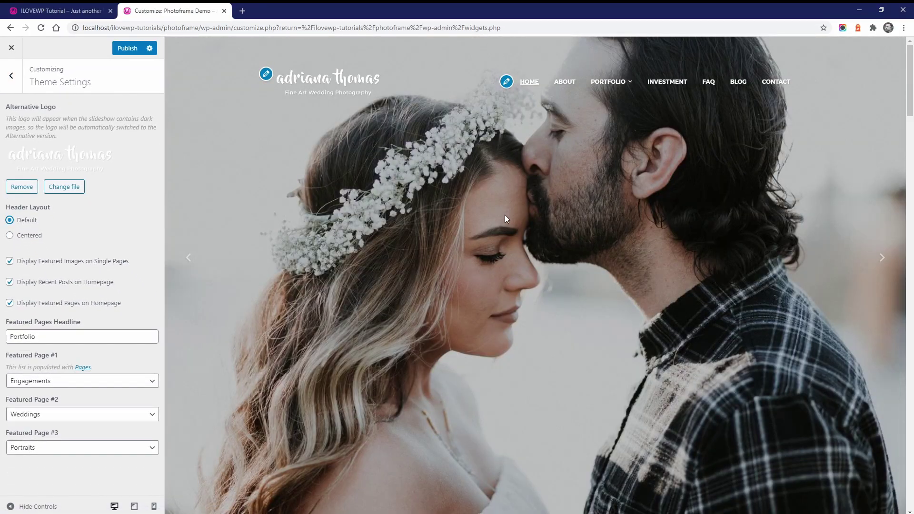
left_click(882, 259)
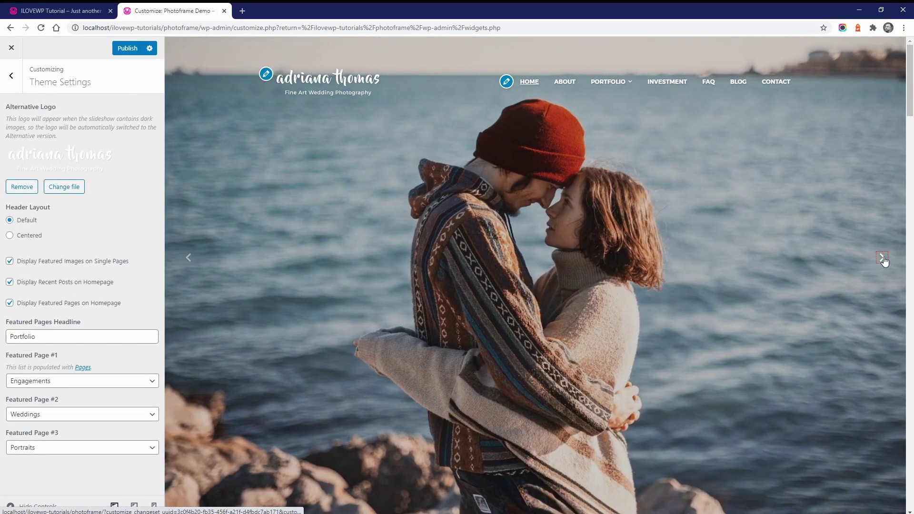
left_click(882, 260)
left_click(881, 257)
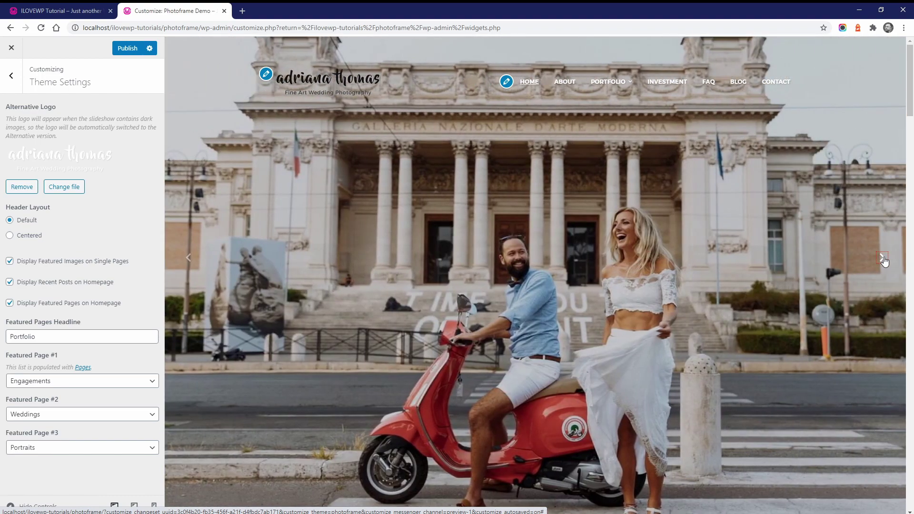
left_click(881, 257)
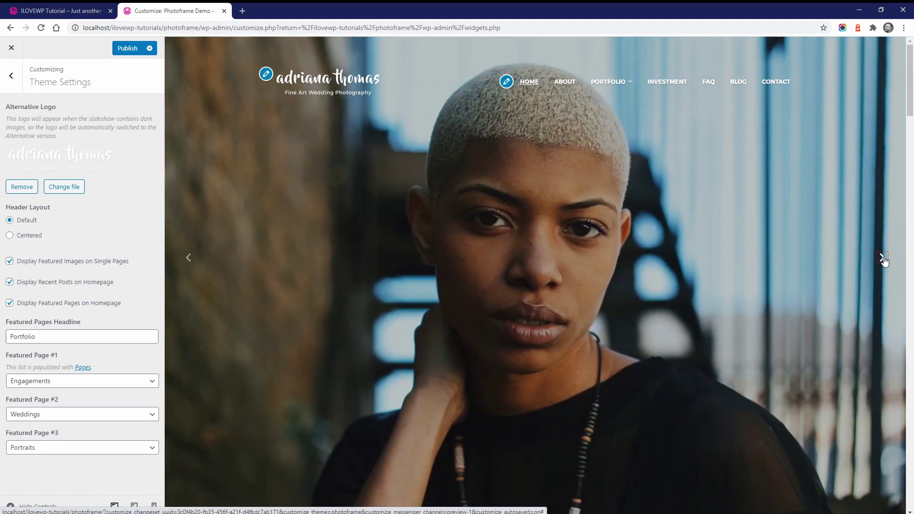
- Set the header layout back to Centered and scroll further down the theme settings
left_click(30, 237)
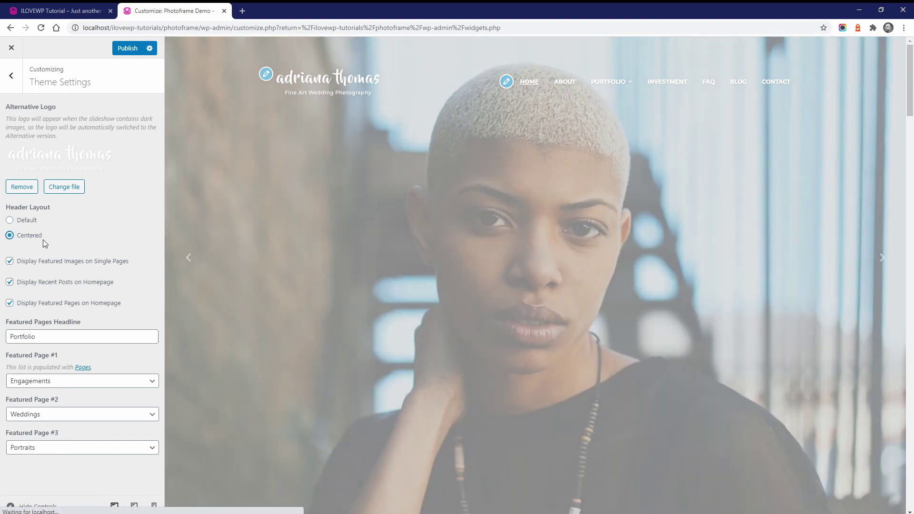
scroll(417, 307, "down", 2)
scroll(418, 308, "down", 10)
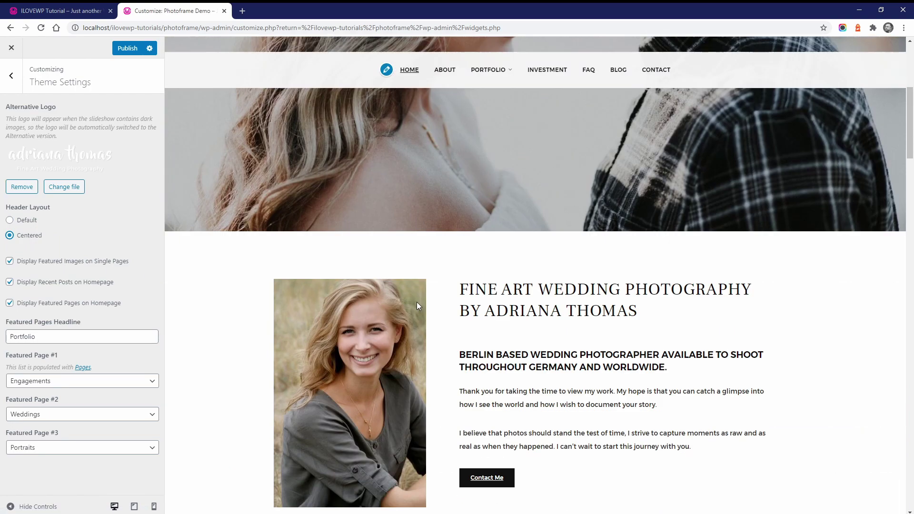
scroll(423, 299, "down", 3)
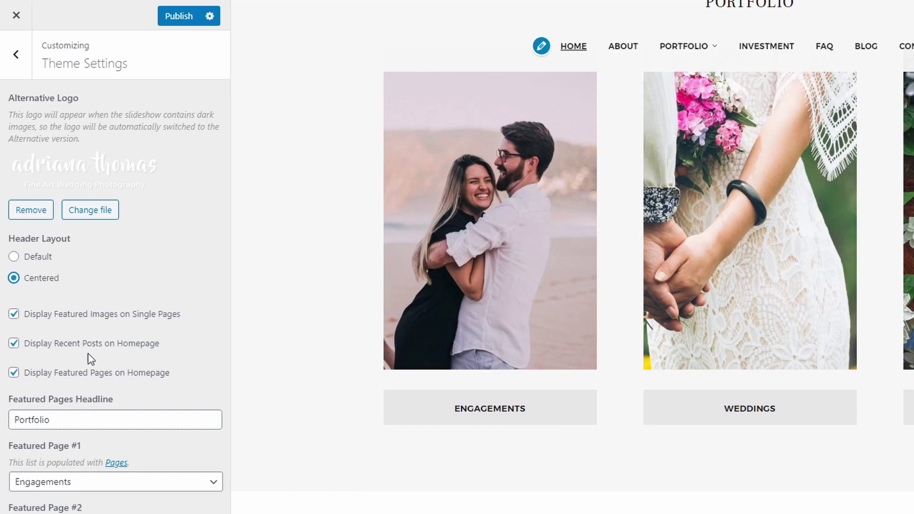
left_click(88, 373)
scroll(503, 343, "up", 5)
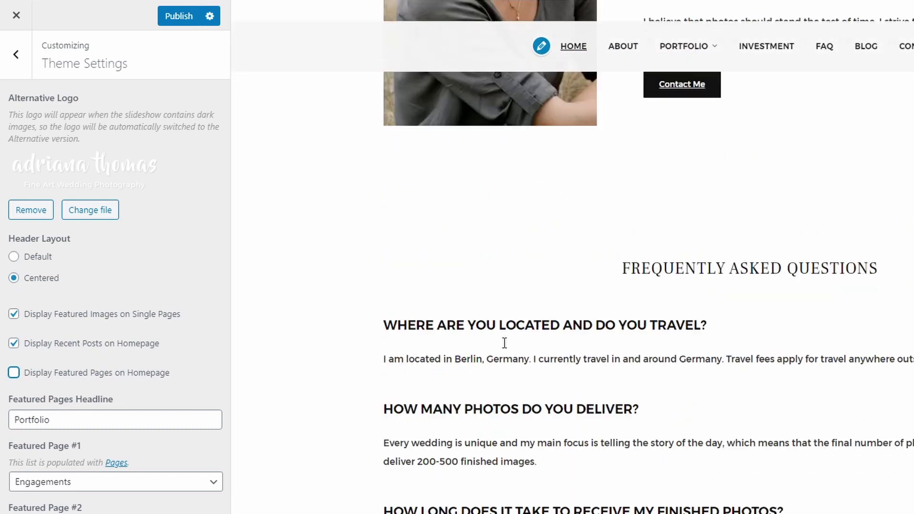
left_click(116, 373)
scroll(627, 389, "down", 3)
scroll(626, 389, "down", 10)
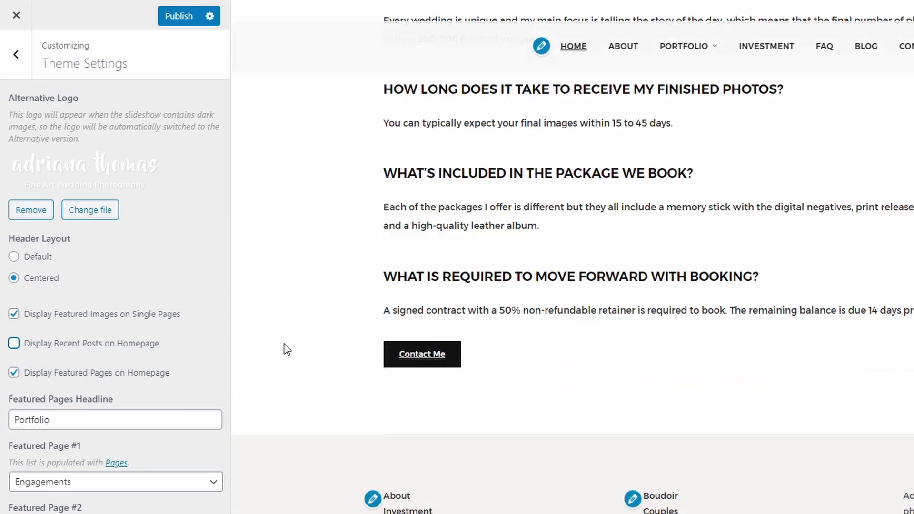
left_click(85, 351)
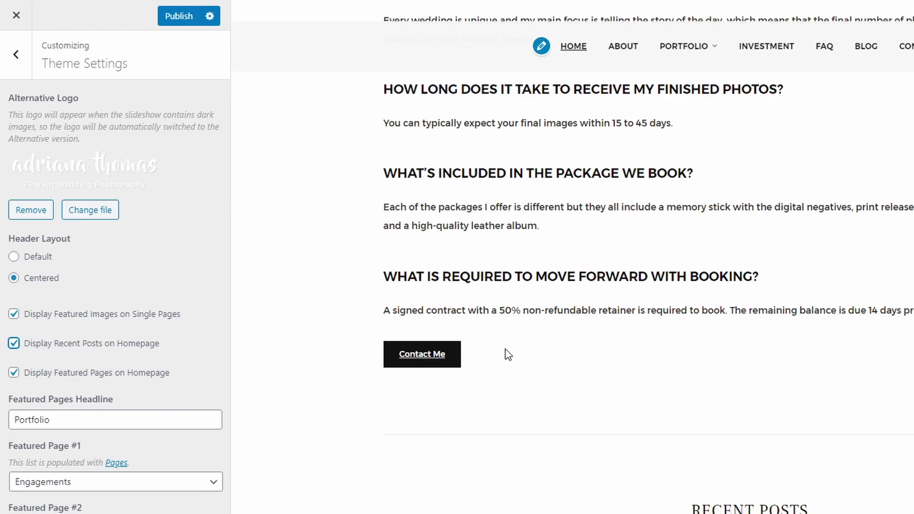
scroll(562, 357, "down", 10)
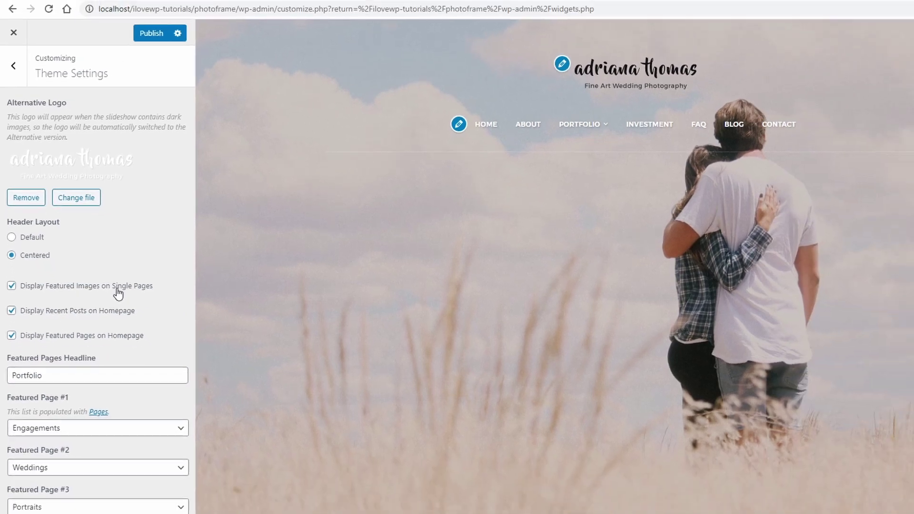
- Turn off featured images on single pages and preview the Portfolio Couples page
left_click(139, 321)
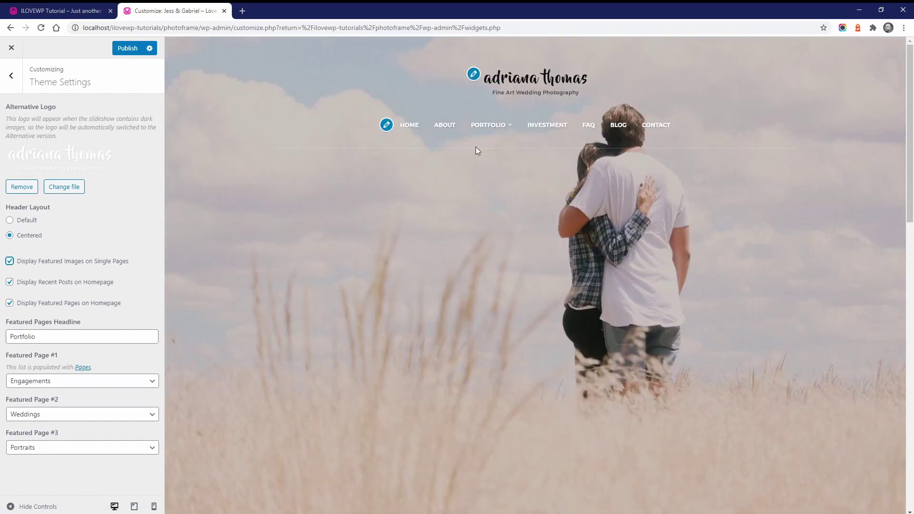
mouse_move(489, 127)
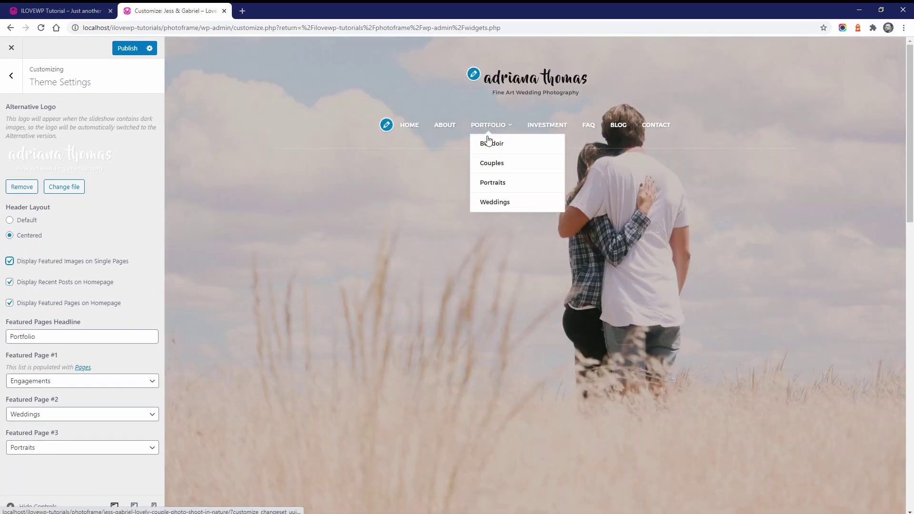
left_click(490, 165)
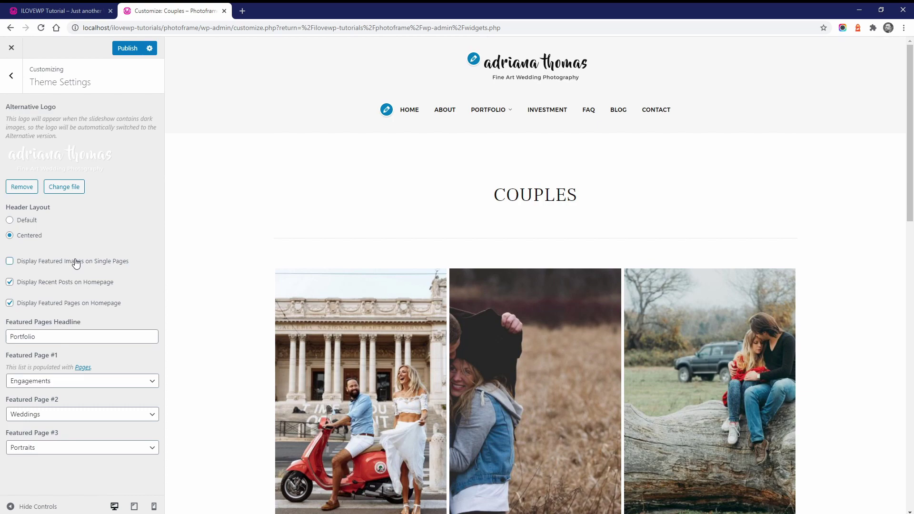
- Re-enable featured images on single pages, then exit the Customizer without publishing
left_click(76, 262)
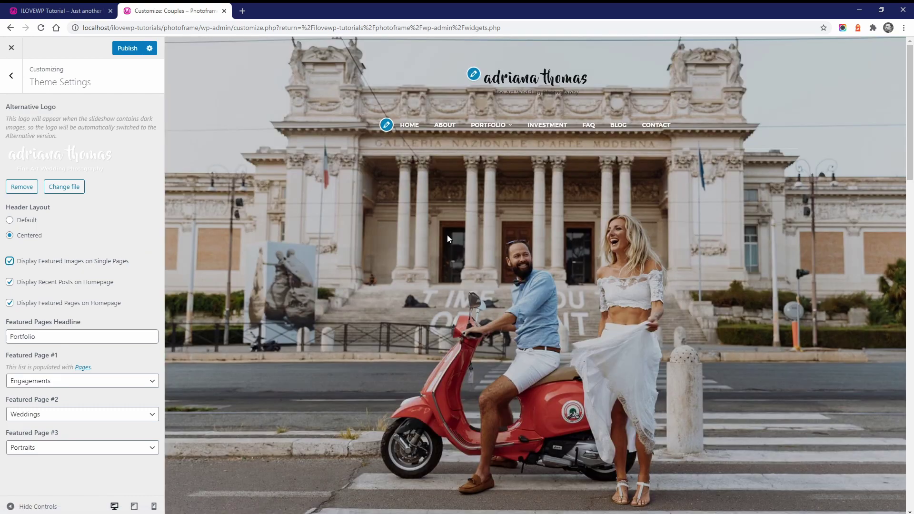
scroll(447, 235, "down", 5)
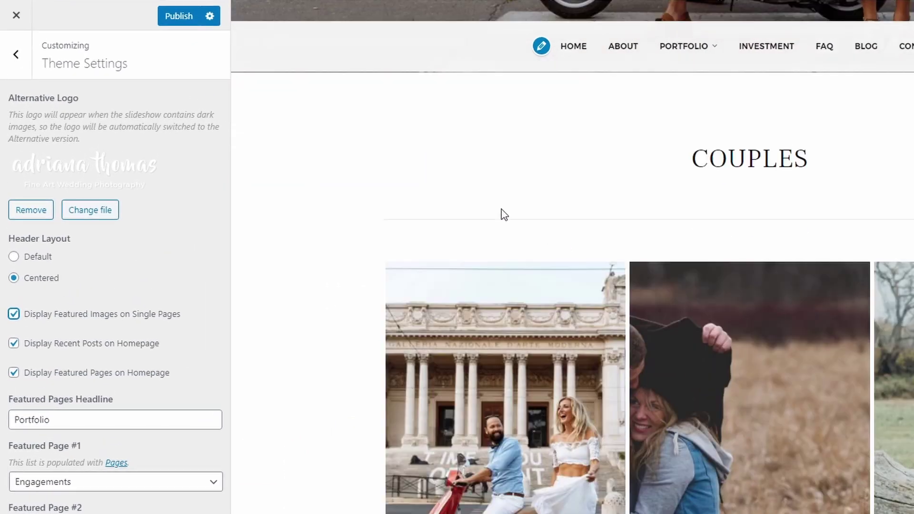
left_click(16, 16)
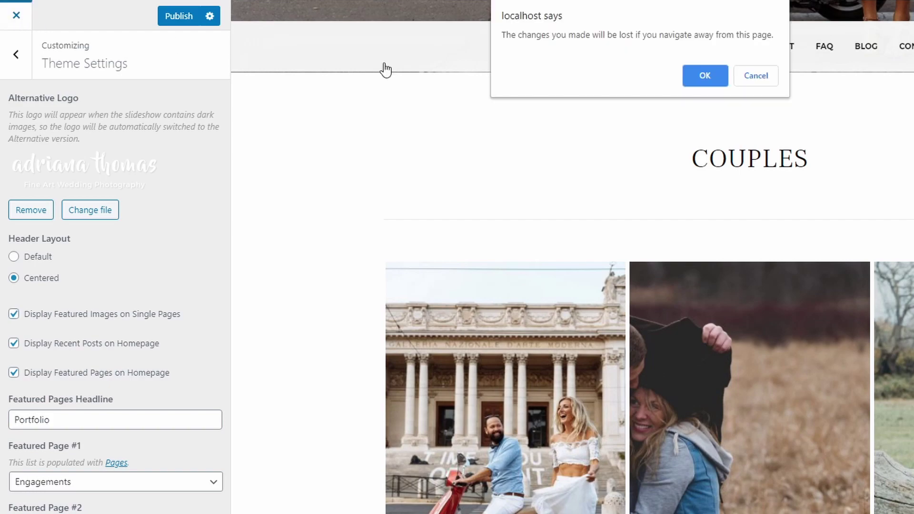
left_click(698, 77)
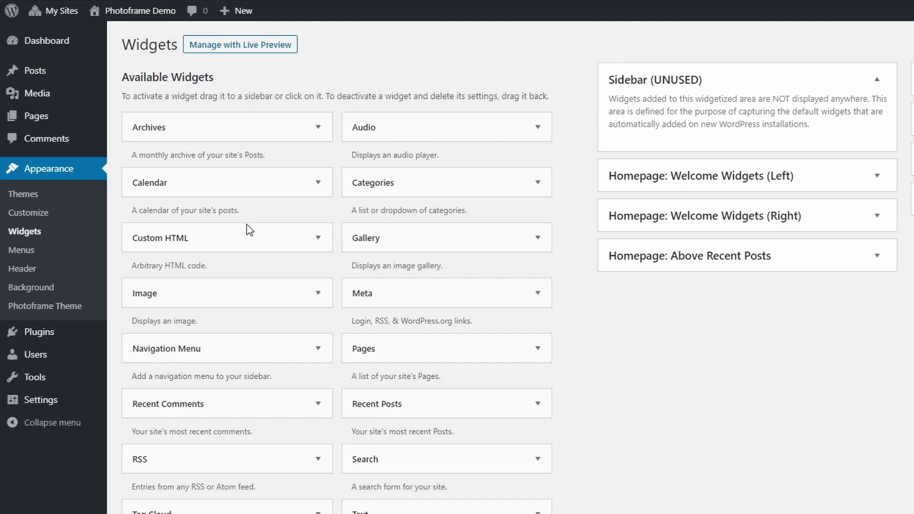
- View the Photoframe Theme page down to its Contact the Developer section
left_click(53, 311)
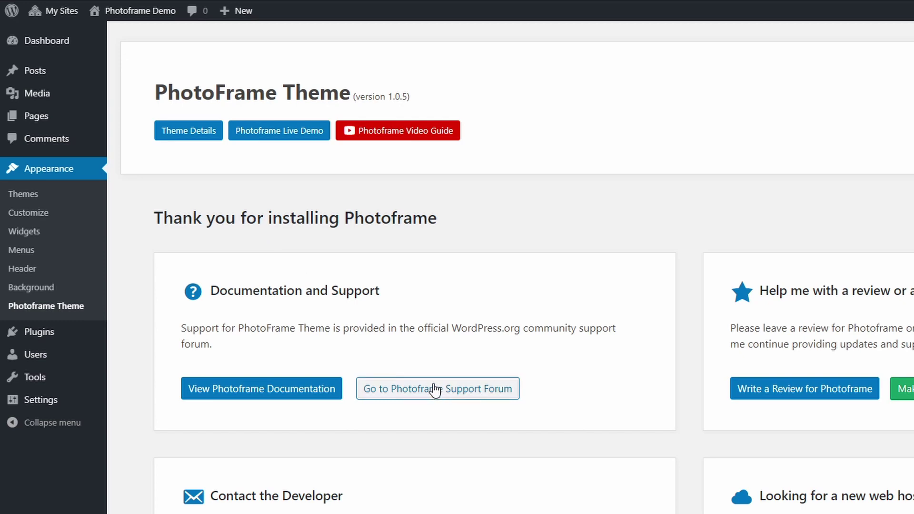
scroll(435, 389, "down", 3)
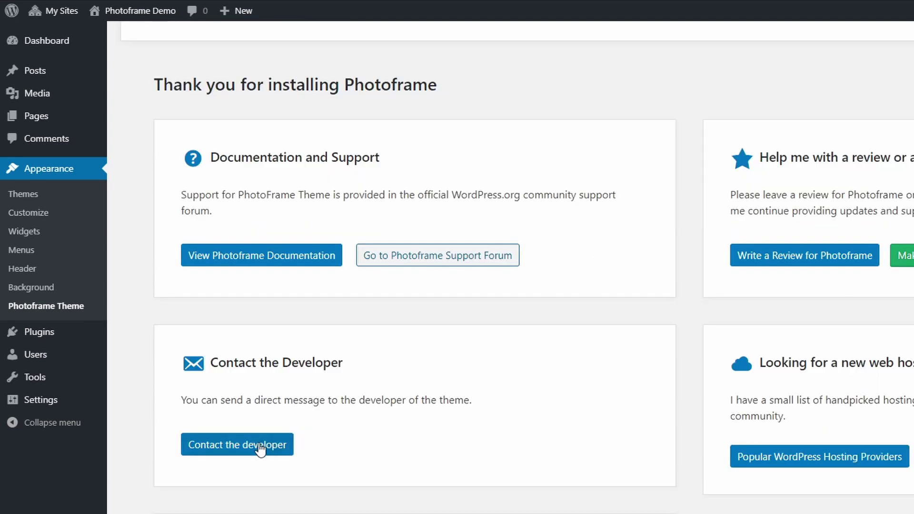